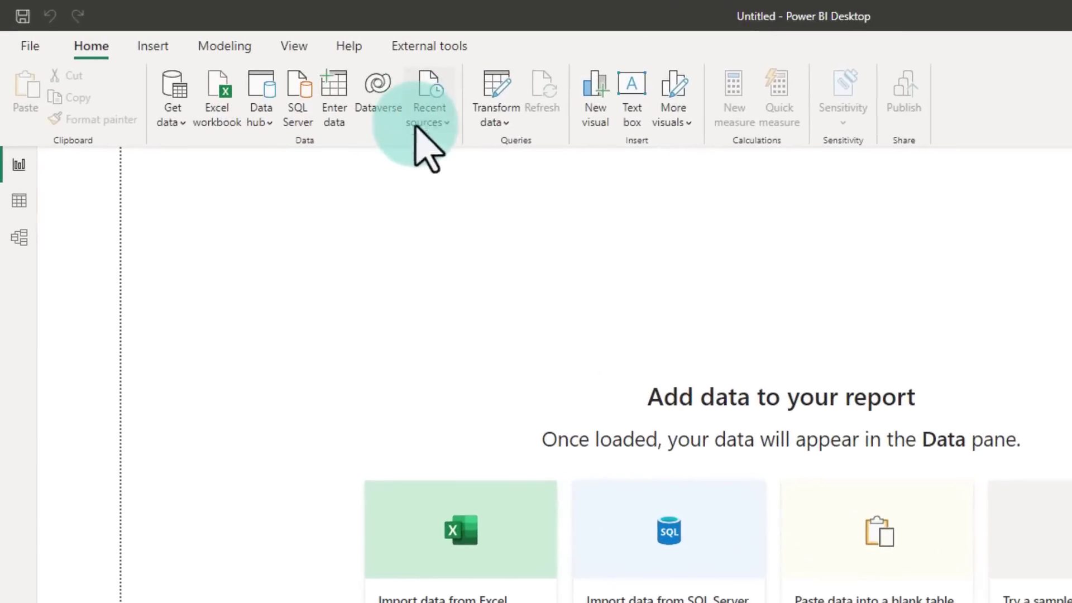
Check the Power BI Desktop version and release month in Help > About
click(343, 45)
click(12, 104)
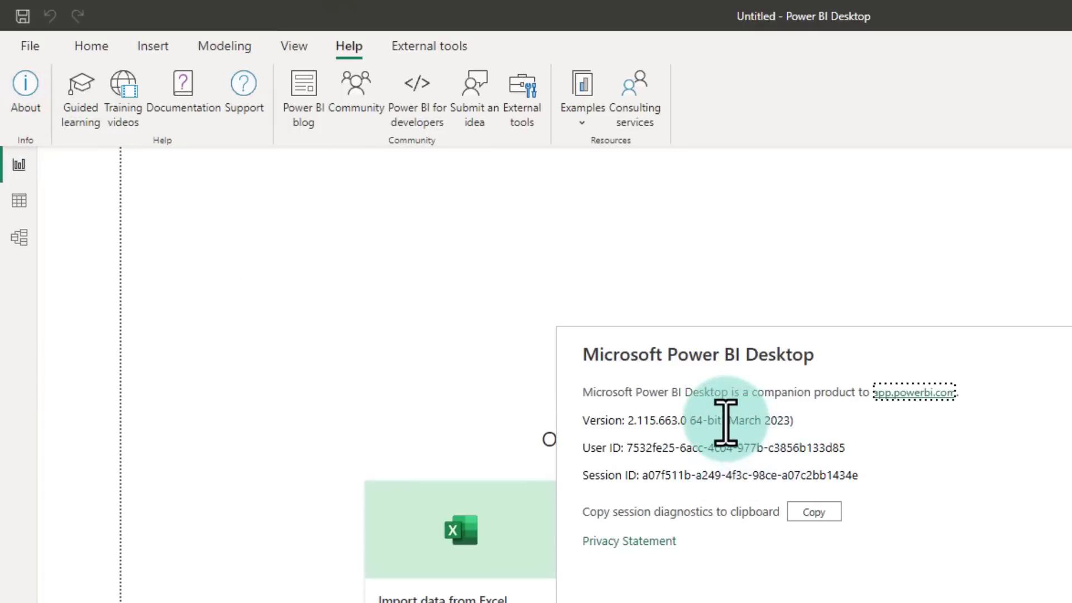
drag(726, 420, 772, 423)
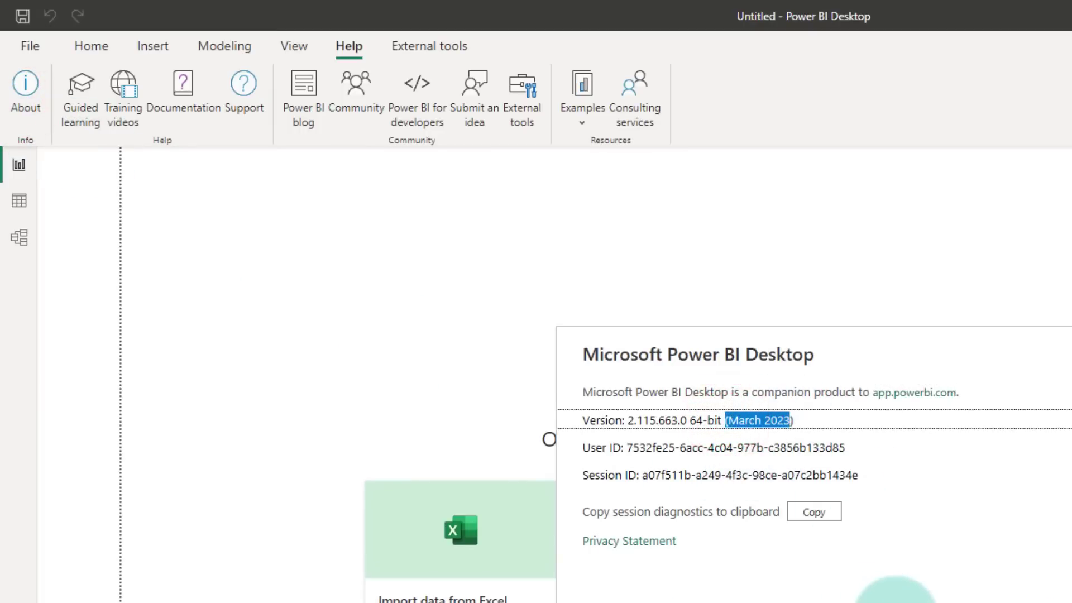
click(667, 372)
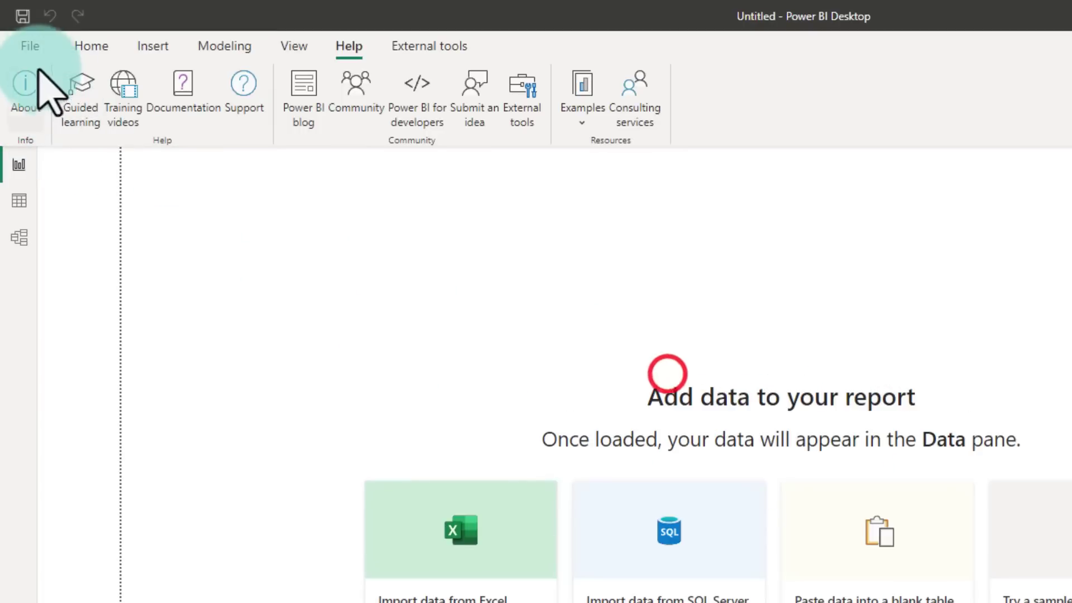
Enable the On-object interaction preview feature and restart Power BI Desktop
click(34, 49)
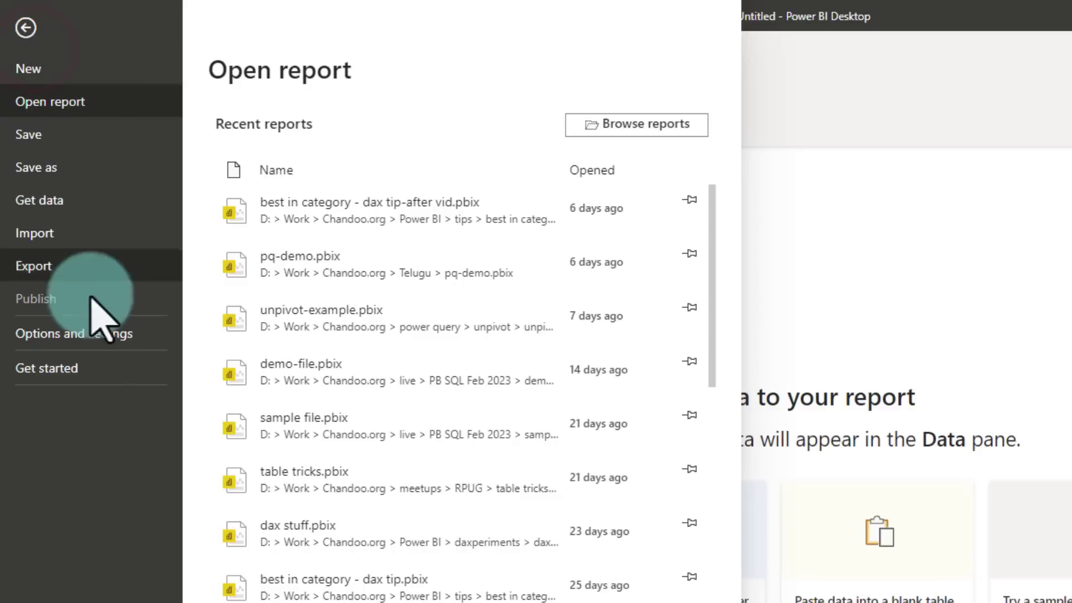
click(91, 333)
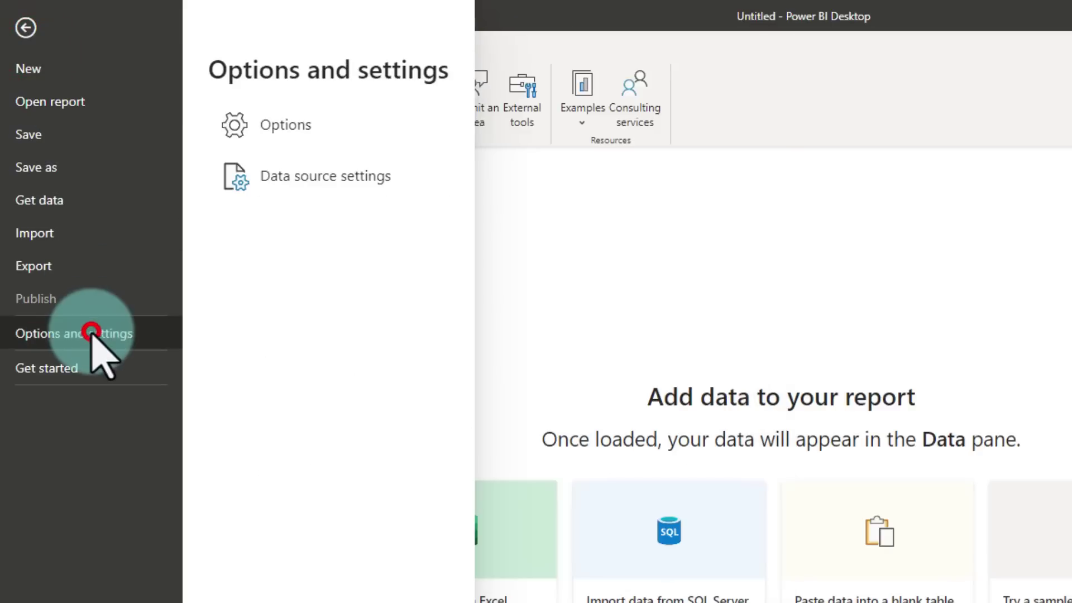
click(284, 120)
click(424, 364)
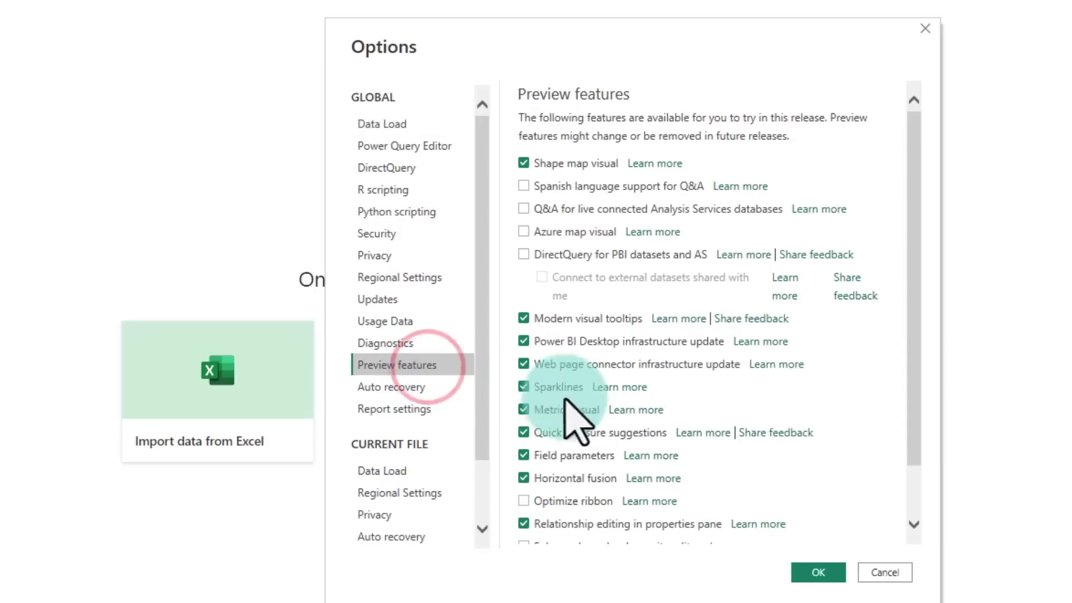
scroll(753, 441, down, 2)
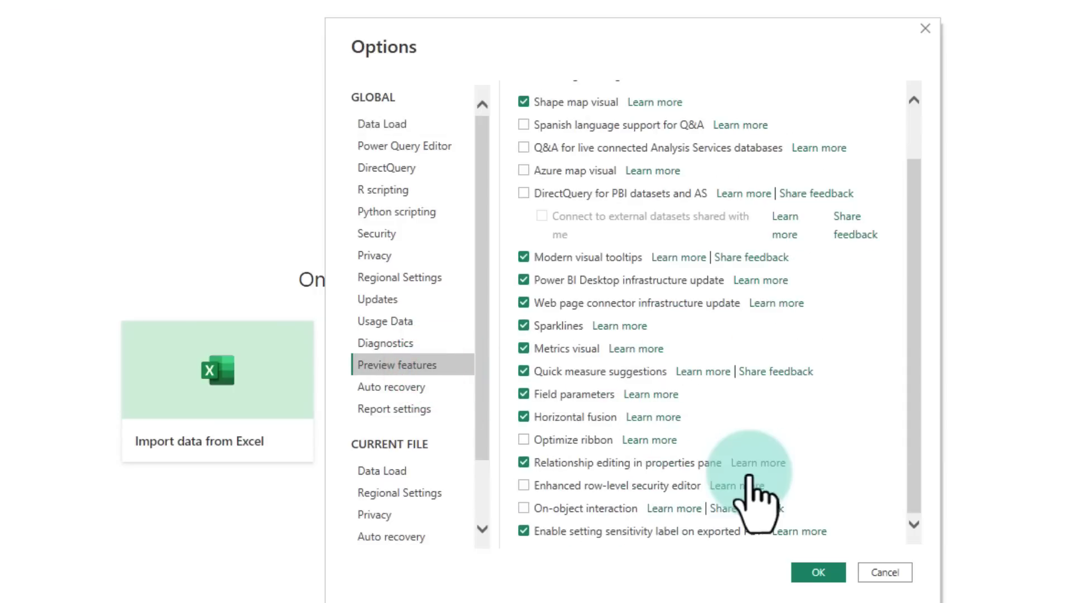
click(523, 508)
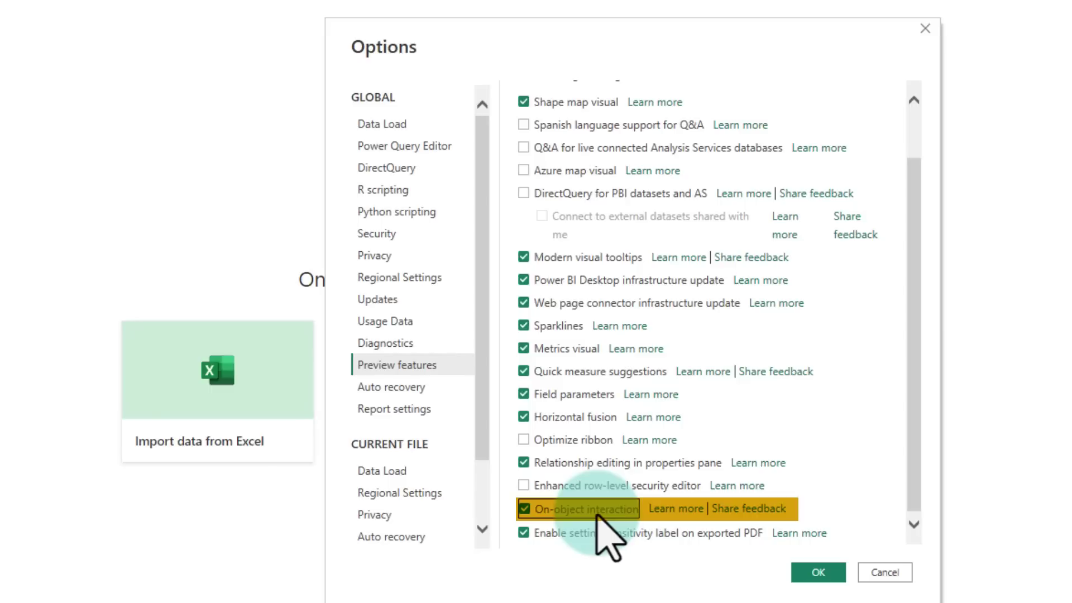
click(814, 571)
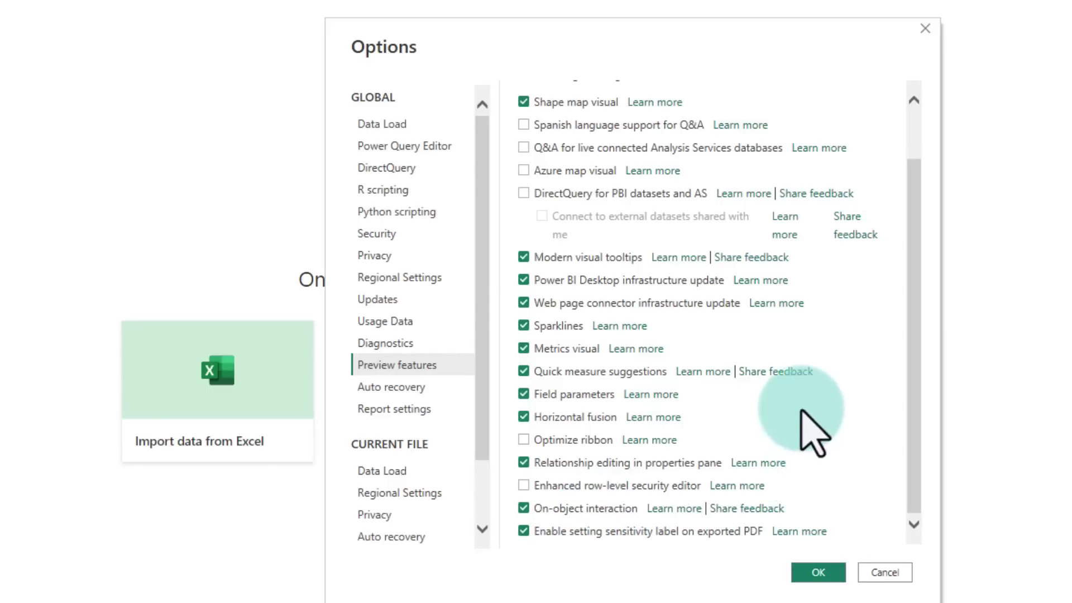
click(787, 368)
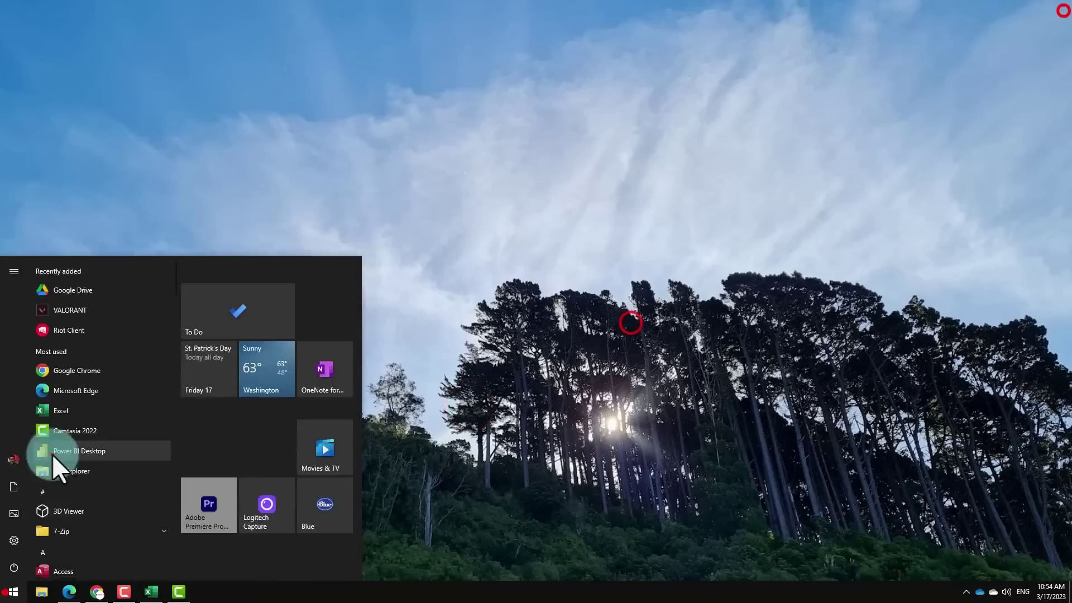
click(52, 454)
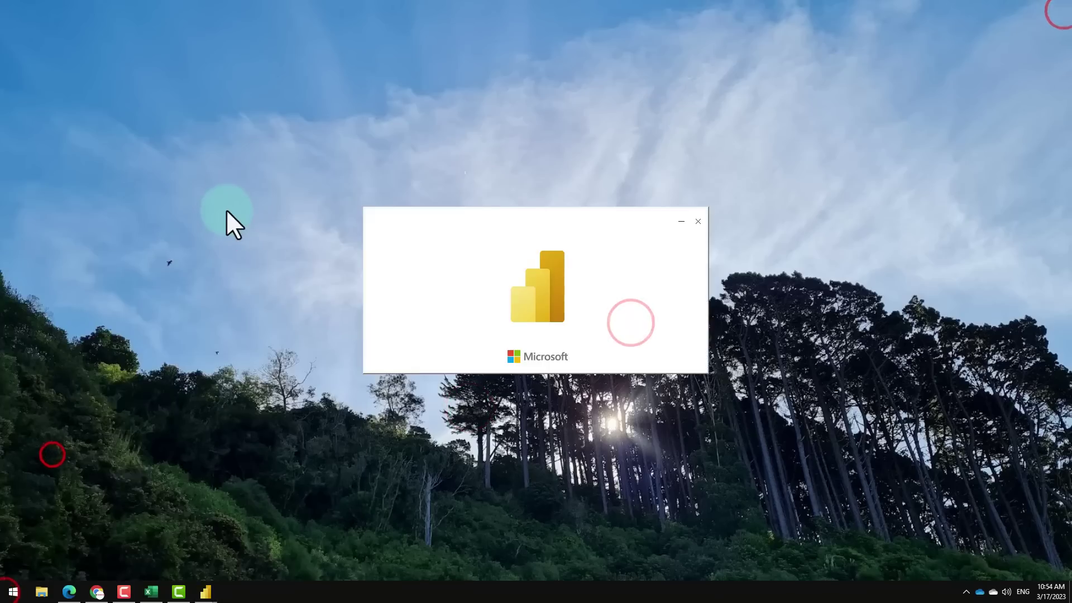
Close the welcome dialog to reach the blank Untitled report
click(829, 120)
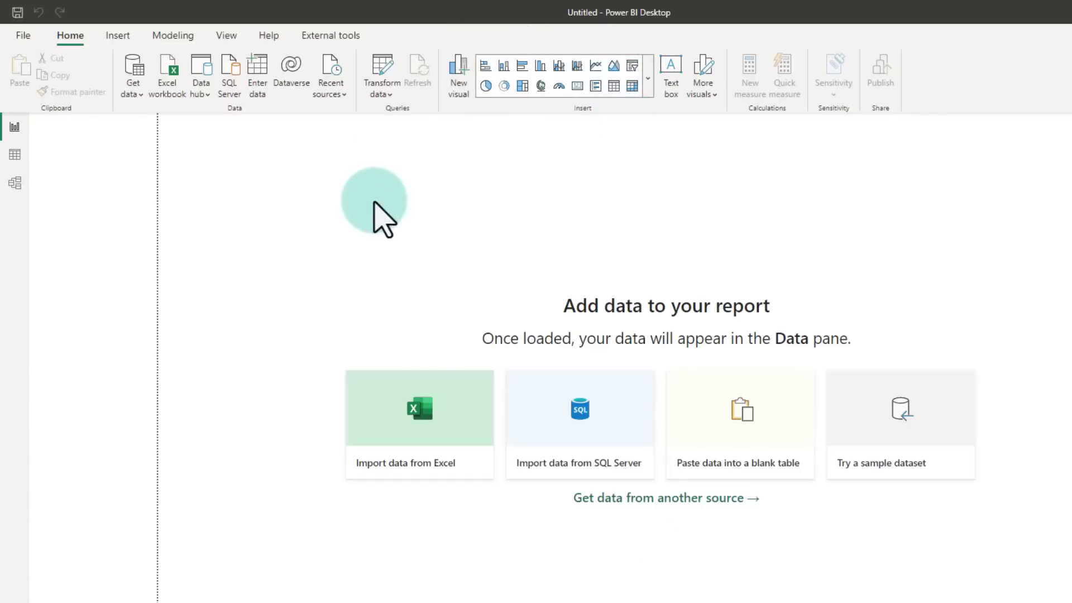
Load the financials table from the sample dataset
click(887, 423)
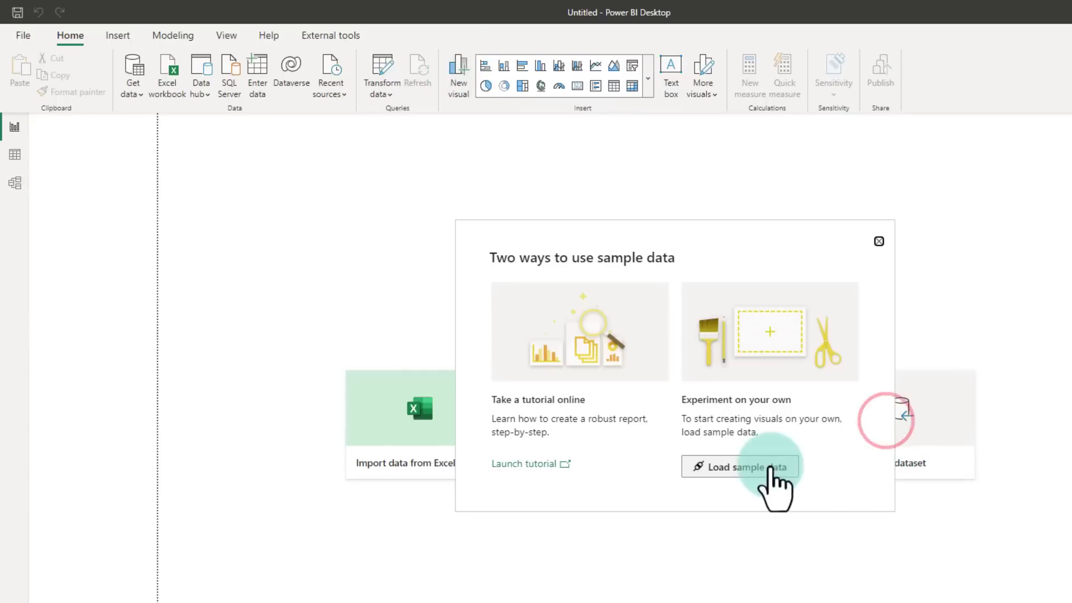
click(770, 469)
click(405, 235)
click(816, 584)
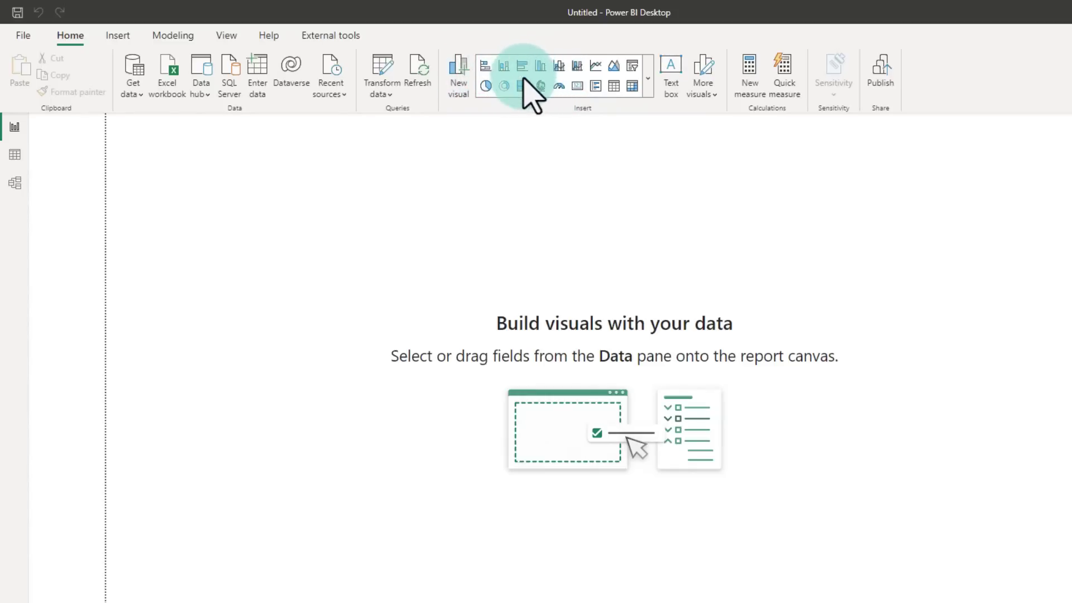
Insert a column chart, then enlarge it and move it right and down on the page
click(507, 67)
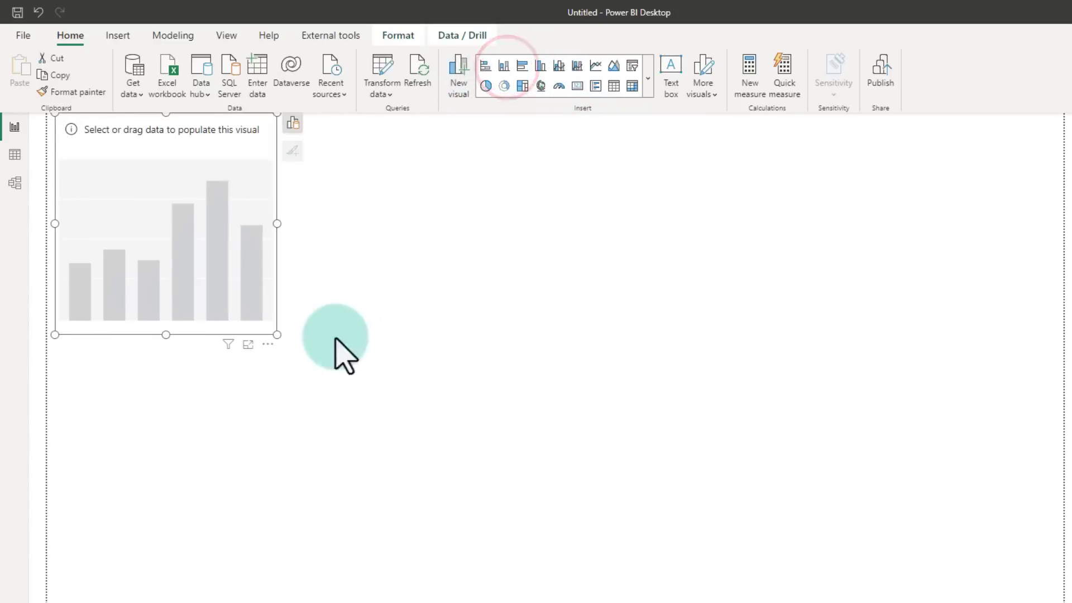
click(279, 333)
drag(280, 332, 581, 488)
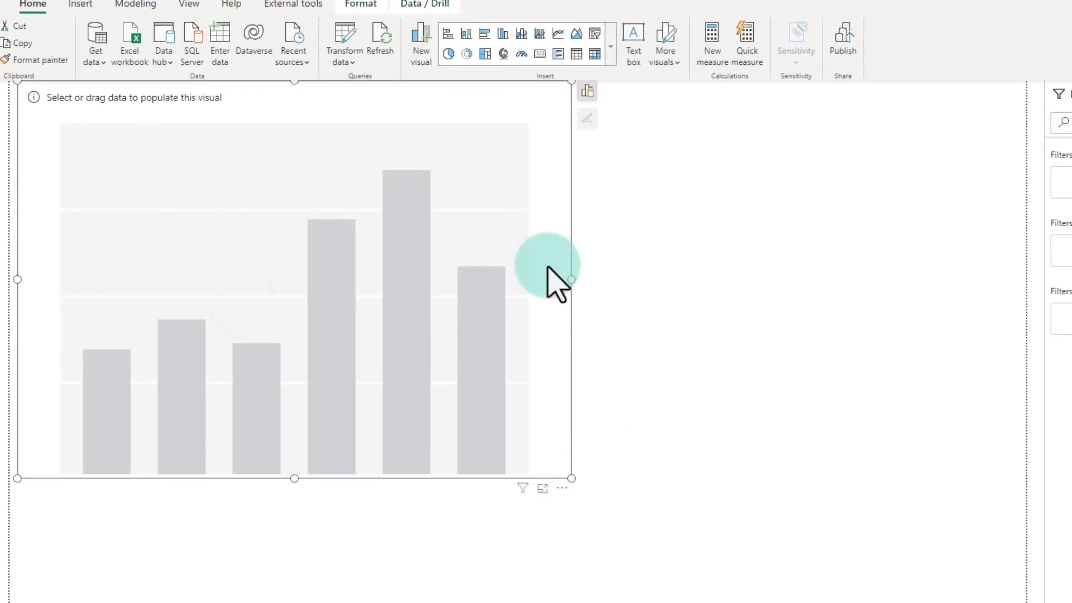
drag(548, 263, 694, 324)
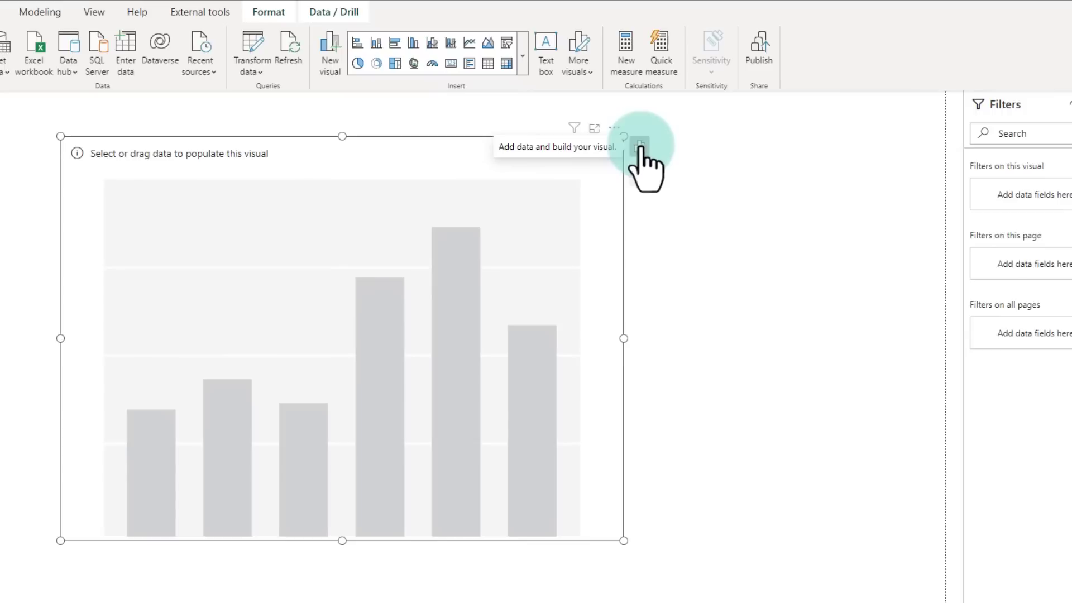
Plot Sum of Units Sold by Country on the column chart, Country on the X-axis
click(640, 146)
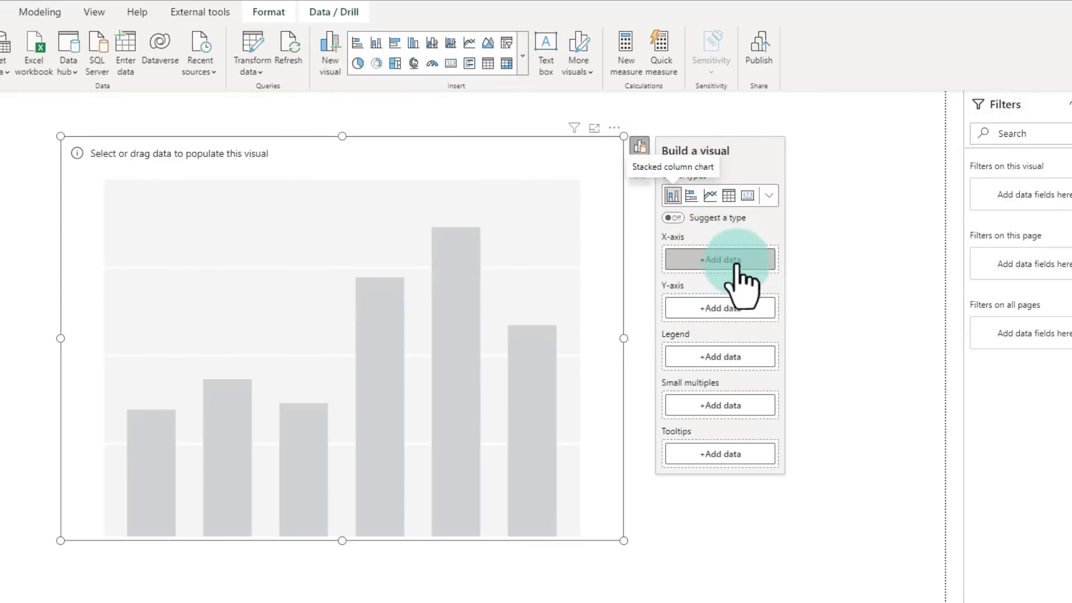
click(704, 257)
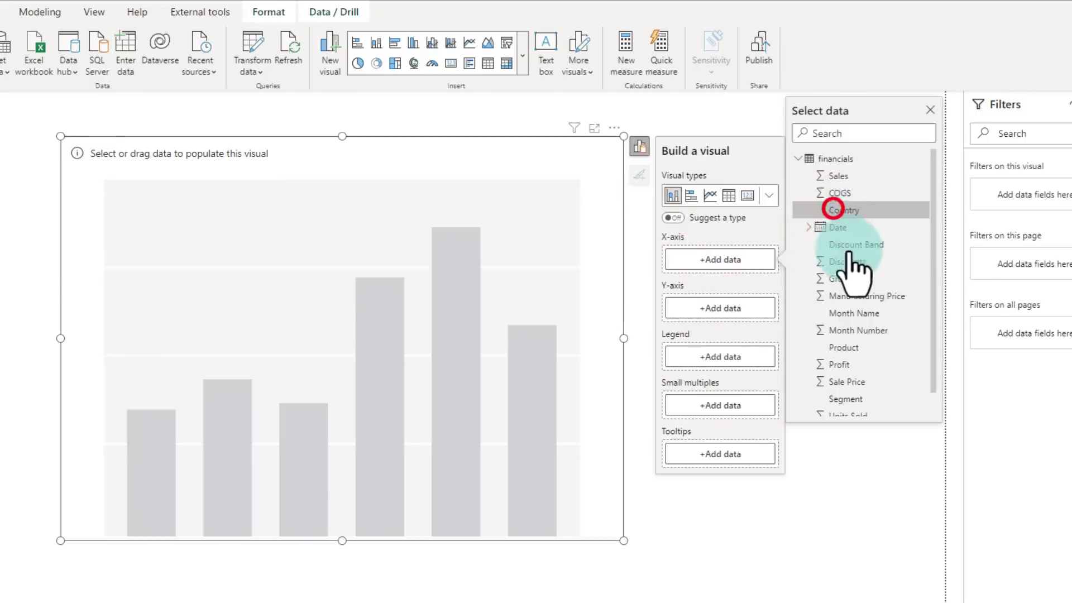
click(833, 210)
click(725, 345)
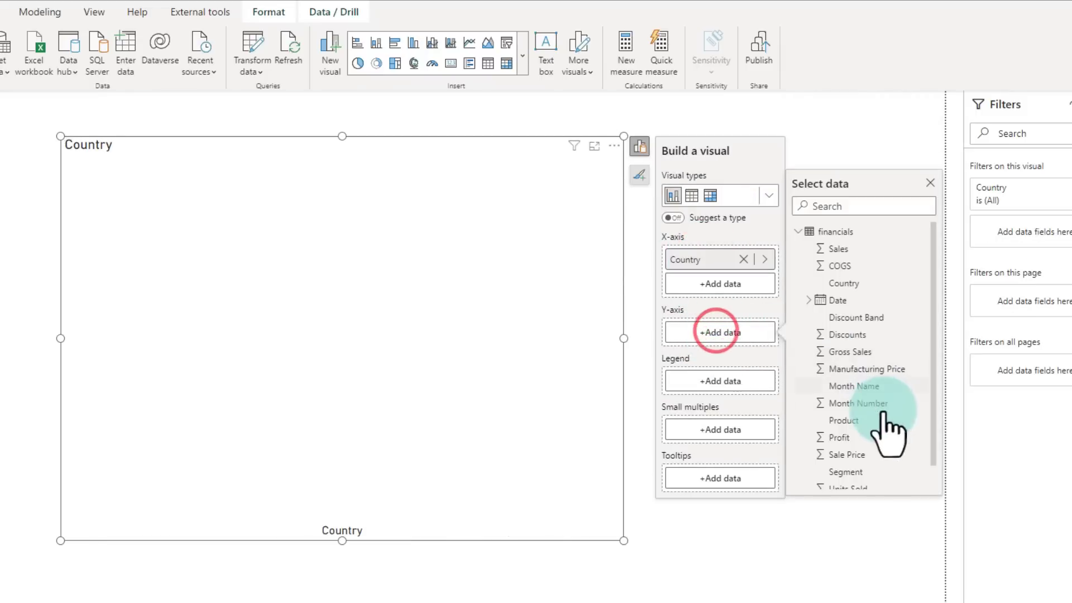
click(840, 463)
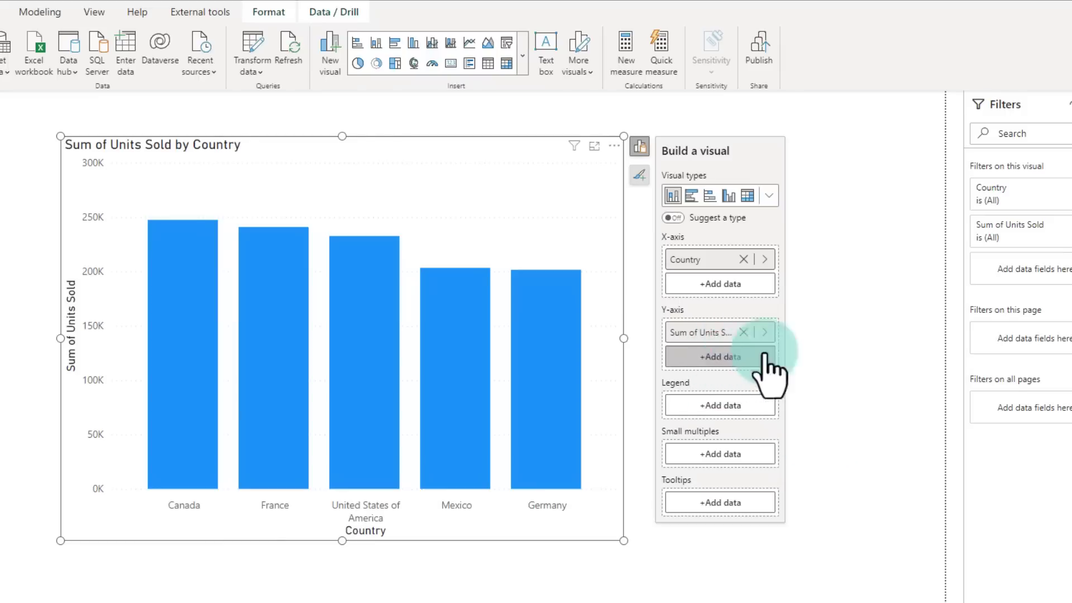
click(739, 358)
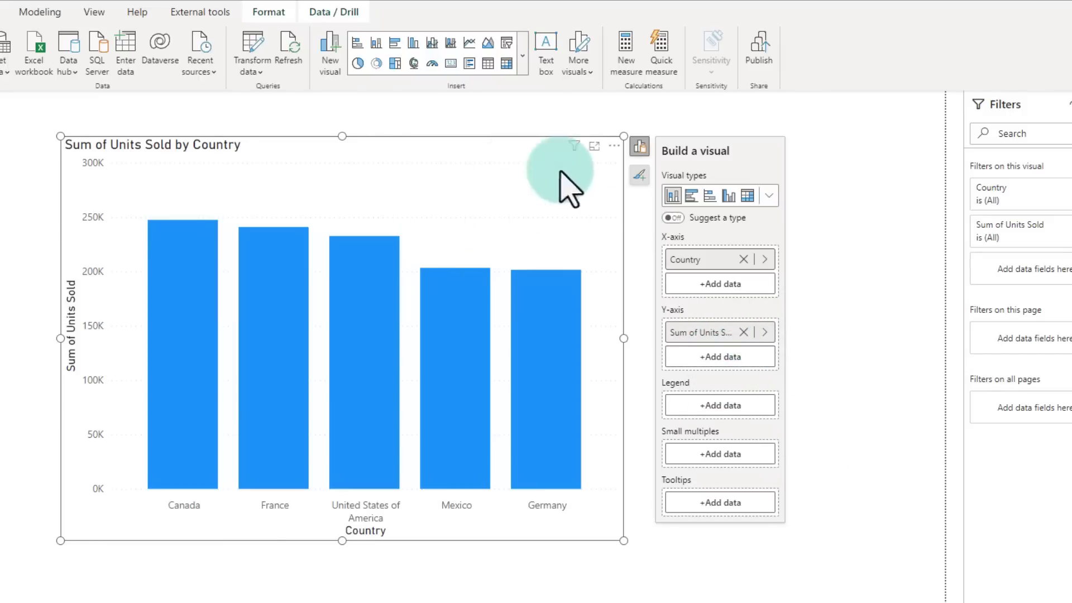
click(429, 144)
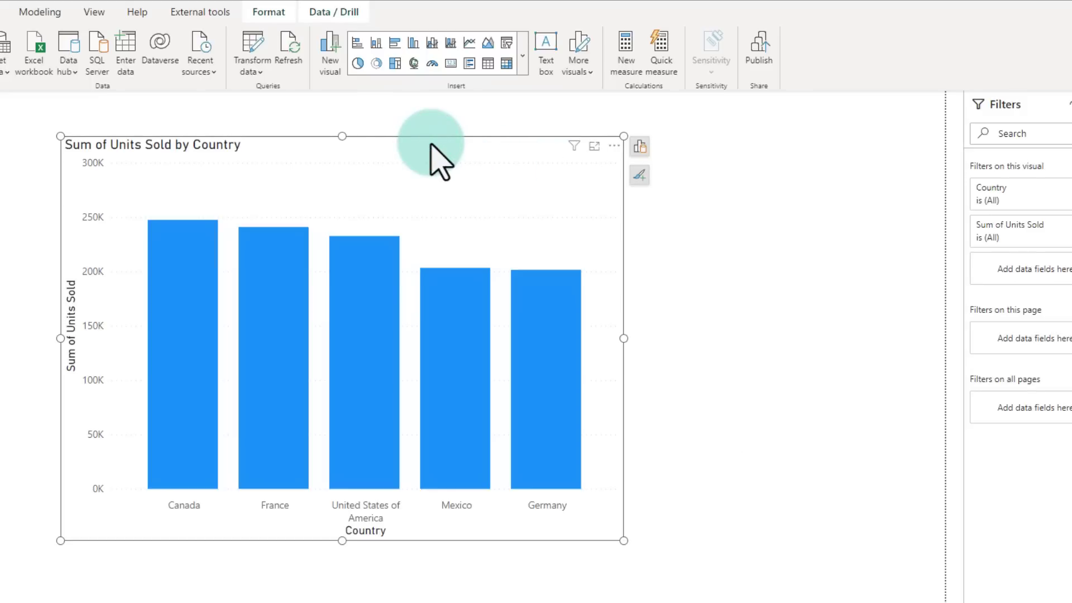
Turn on data labels and retitle the chart 'Units by Country'
click(642, 179)
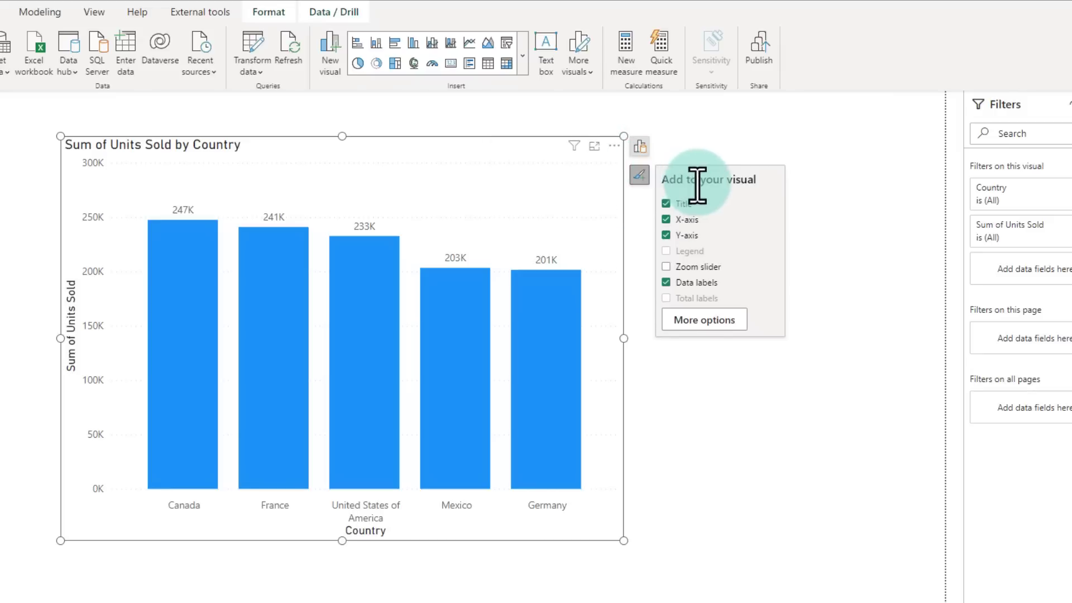
click(145, 143)
double_click(126, 146)
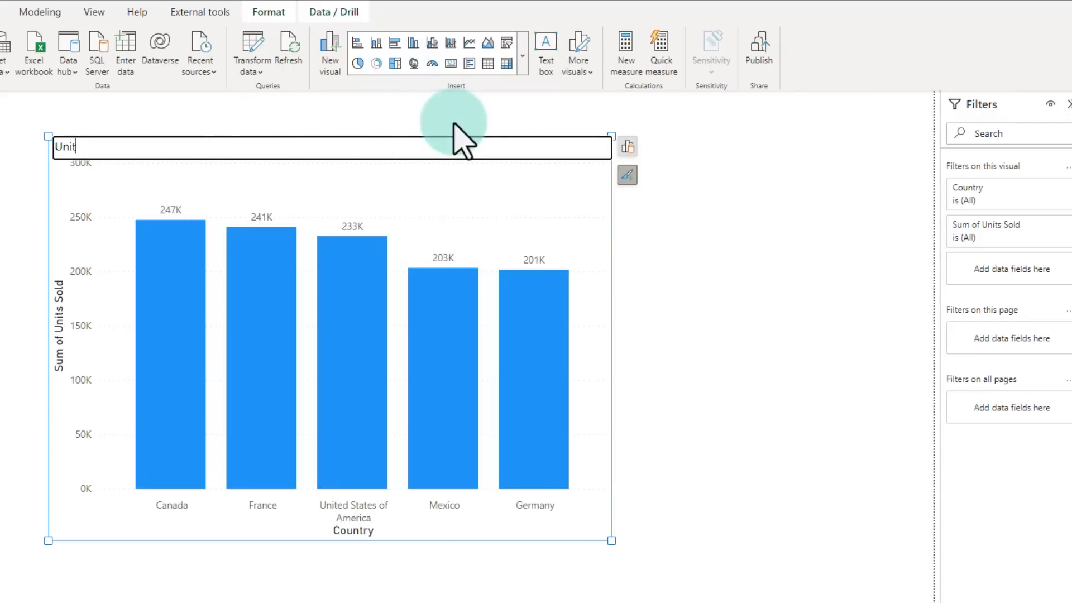
text(Units by Country)
key(Return)
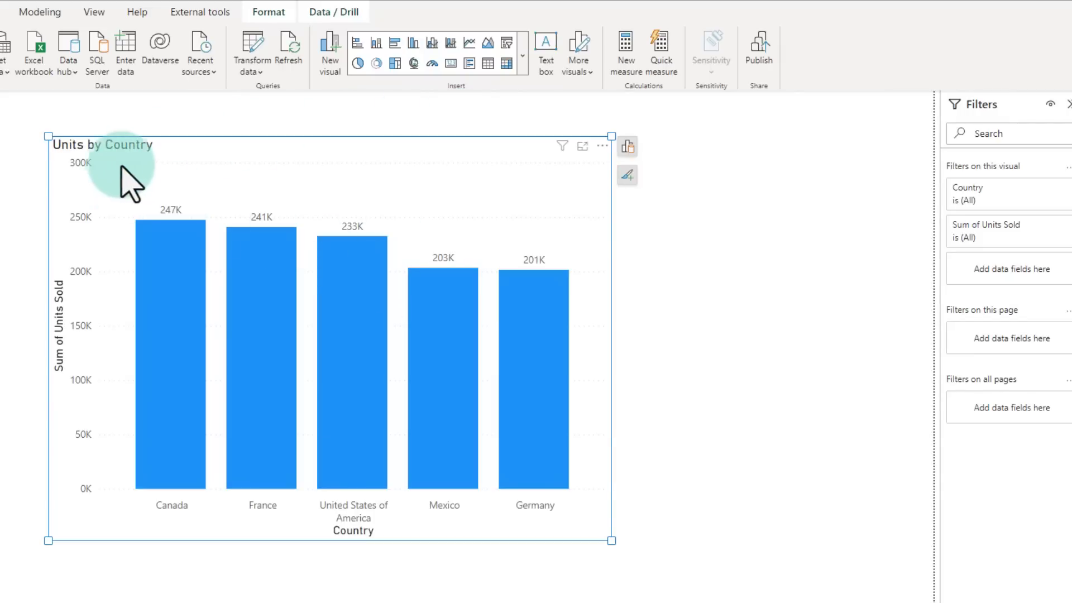
click(133, 166)
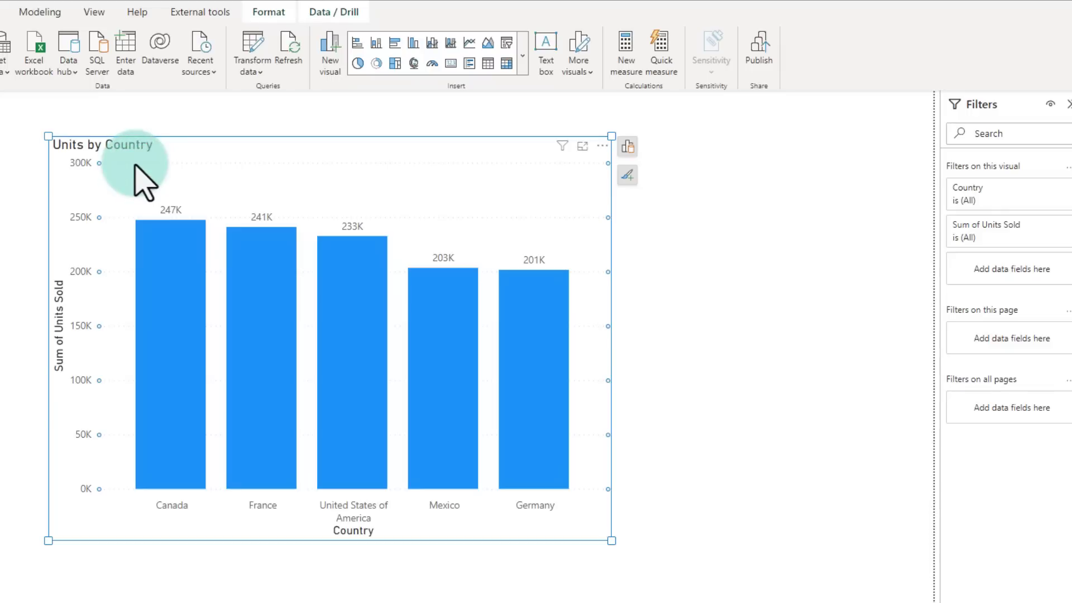
Dismiss the gridline menu and reopen Build a visual for the Units by Country chart
right_click(134, 166)
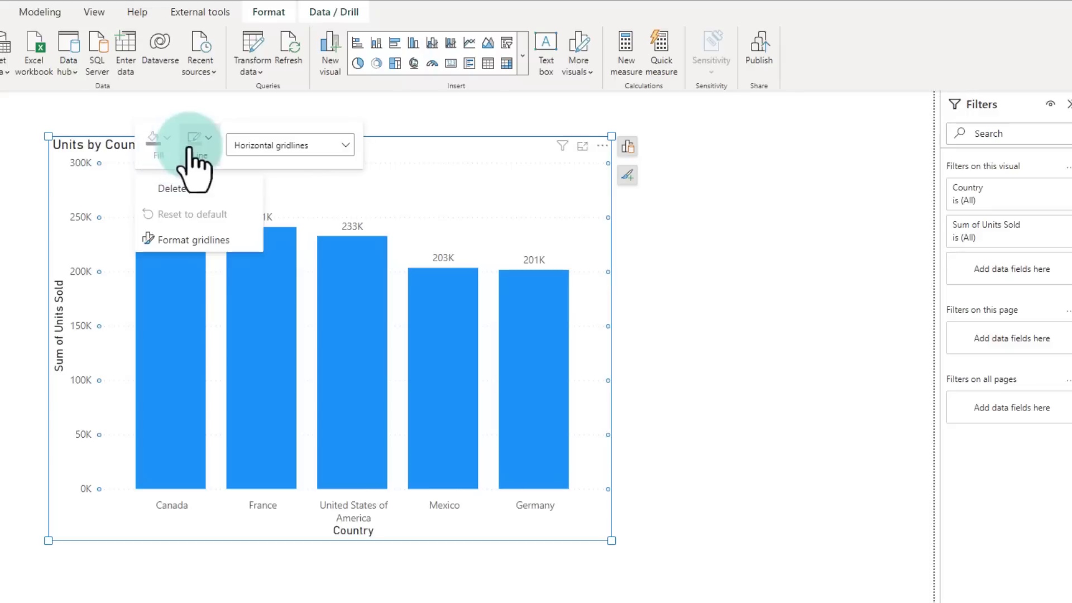
click(209, 140)
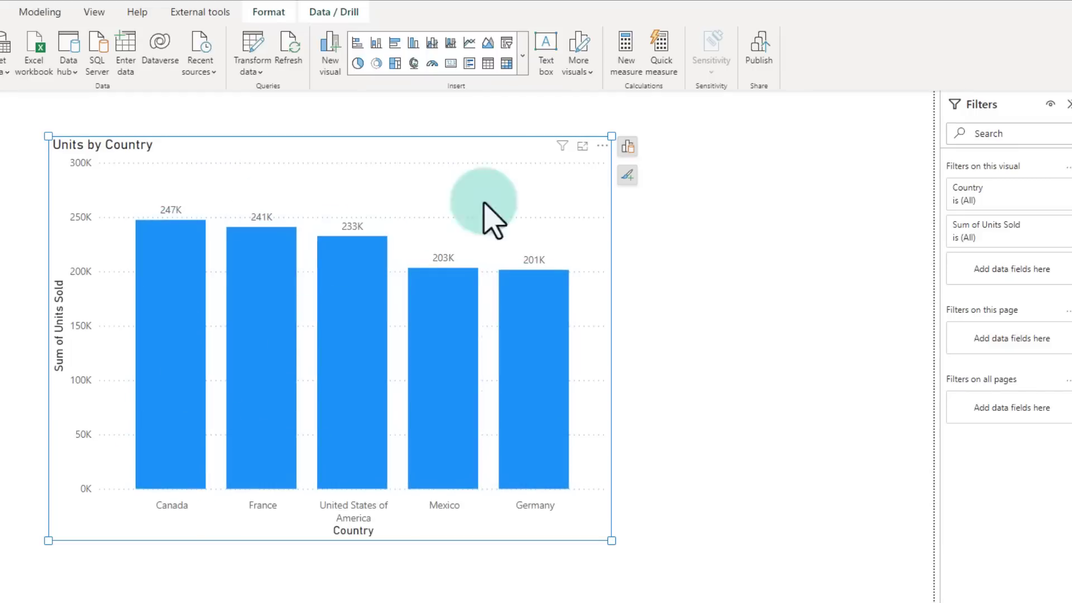
click(628, 147)
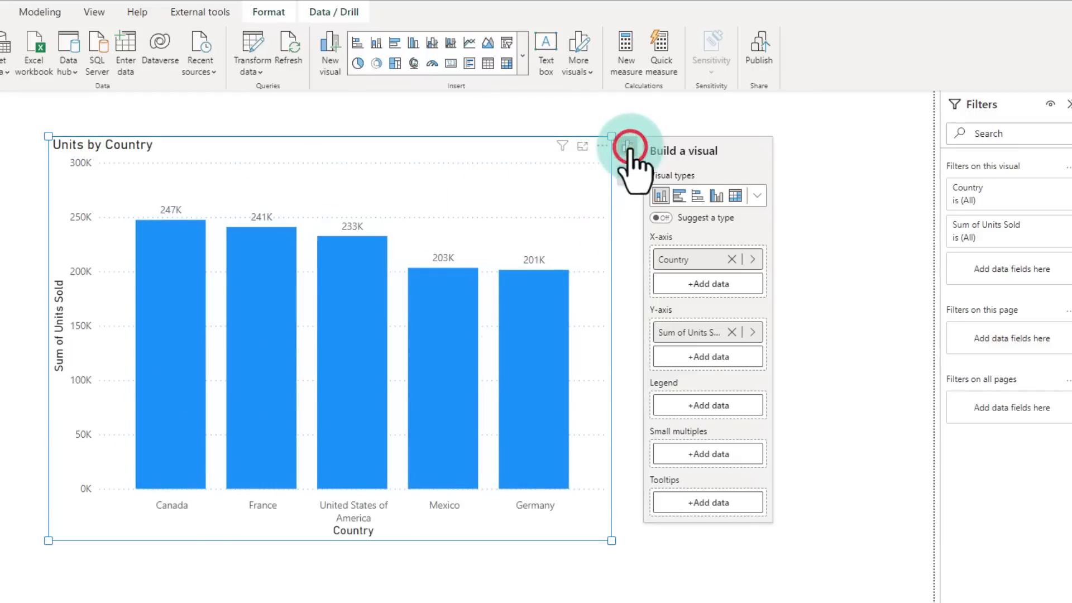
Switch the country chart to a stacked bar chart and add a new column chart beside it
click(677, 196)
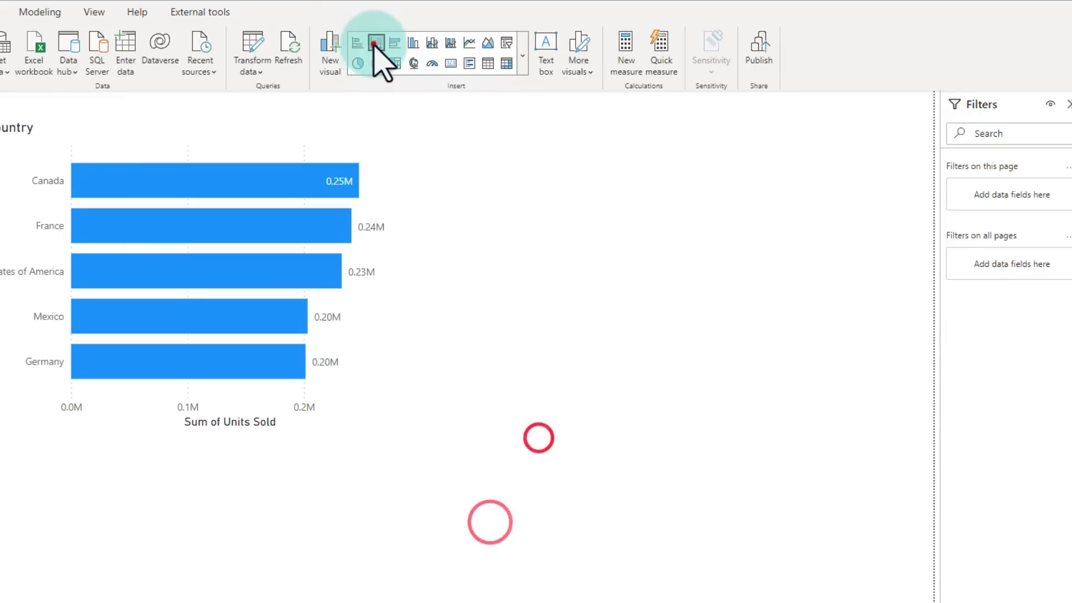
click(376, 44)
drag(651, 385, 440, 431)
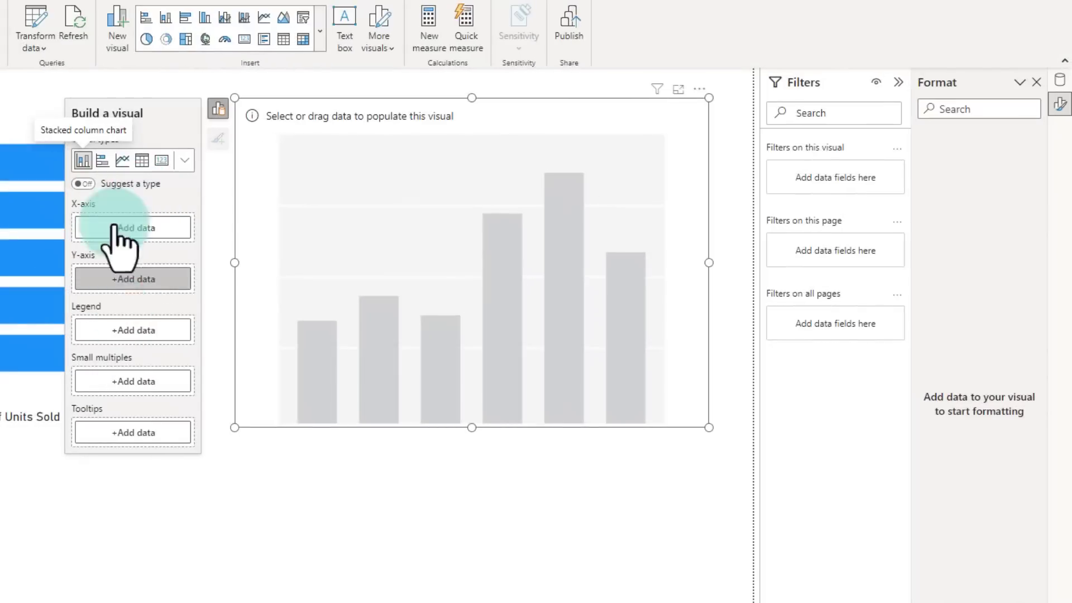
Plot Sum of Gross Sales by Product on the new chart as a stacked bar chart
click(1061, 82)
click(922, 138)
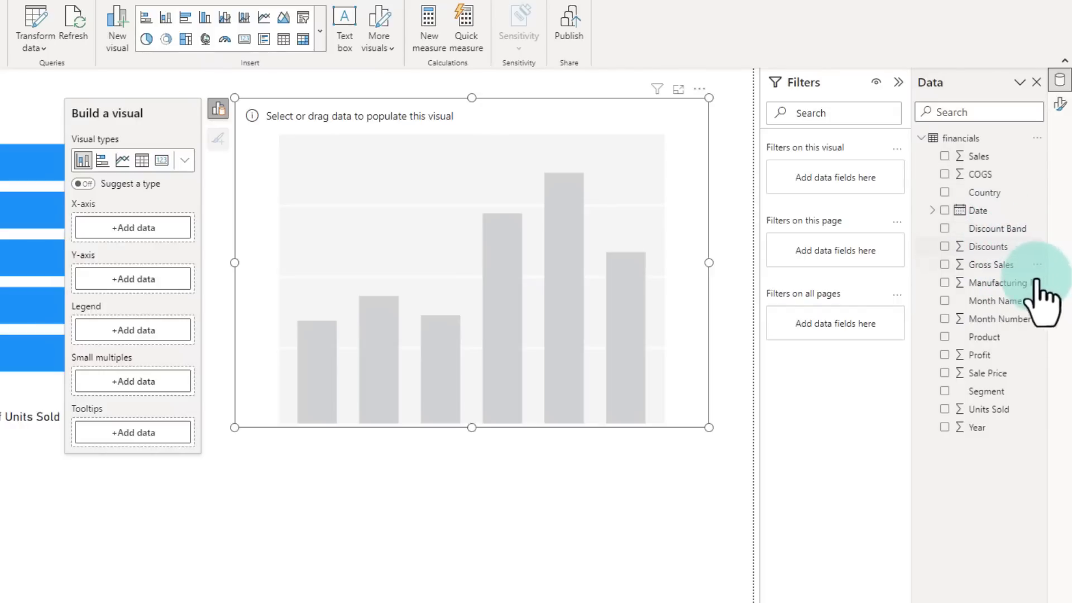
drag(980, 338, 695, 305)
drag(991, 265, 571, 201)
click(102, 161)
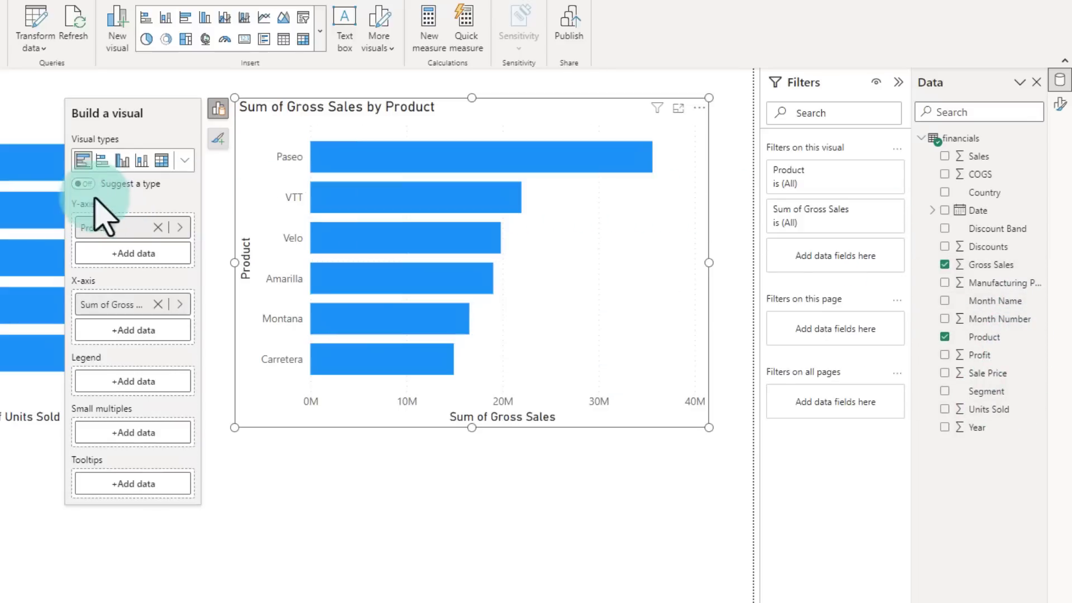
click(84, 184)
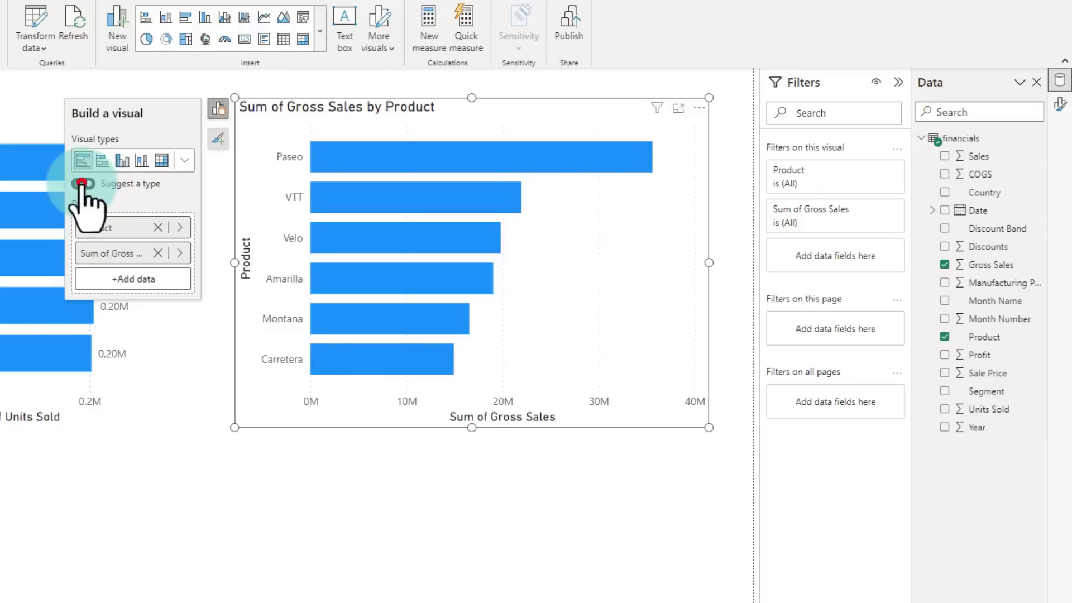
click(84, 185)
click(189, 162)
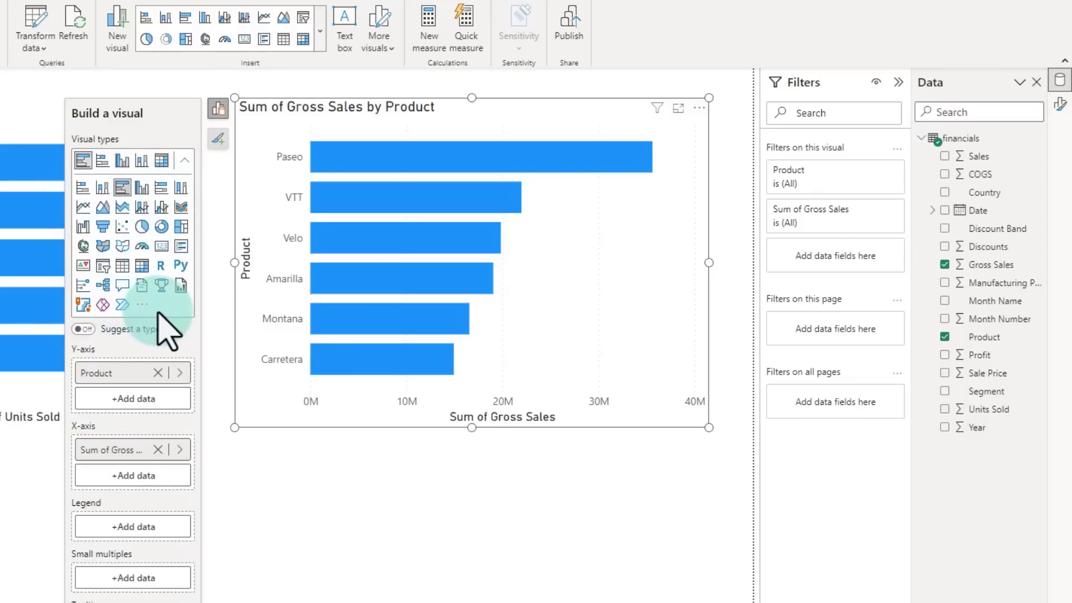
Fill all the Gross Sales by Product bars with the orange theme colour
click(335, 239)
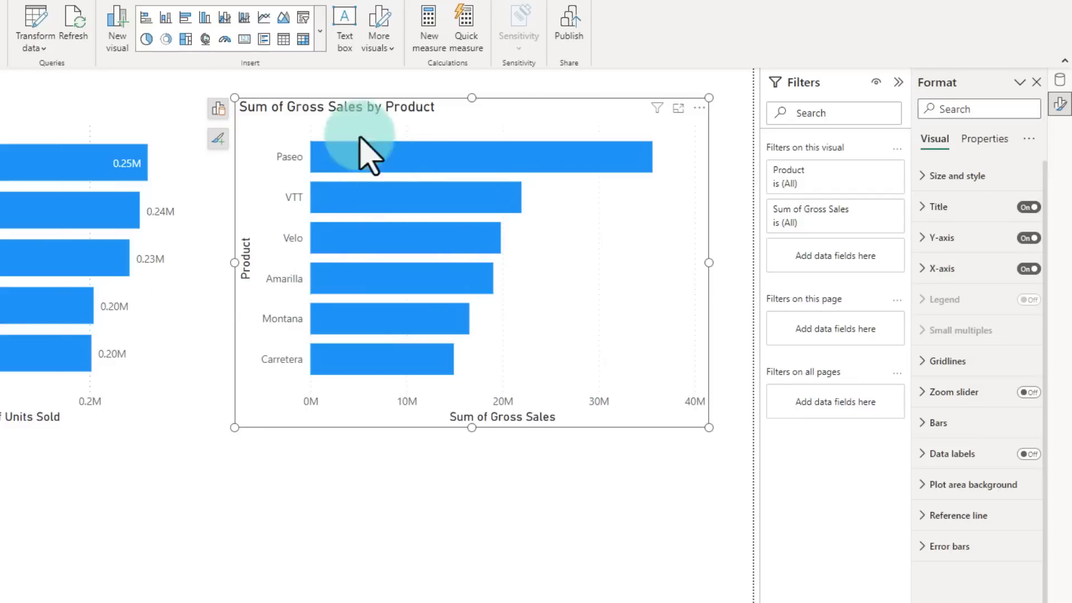
right_click(457, 157)
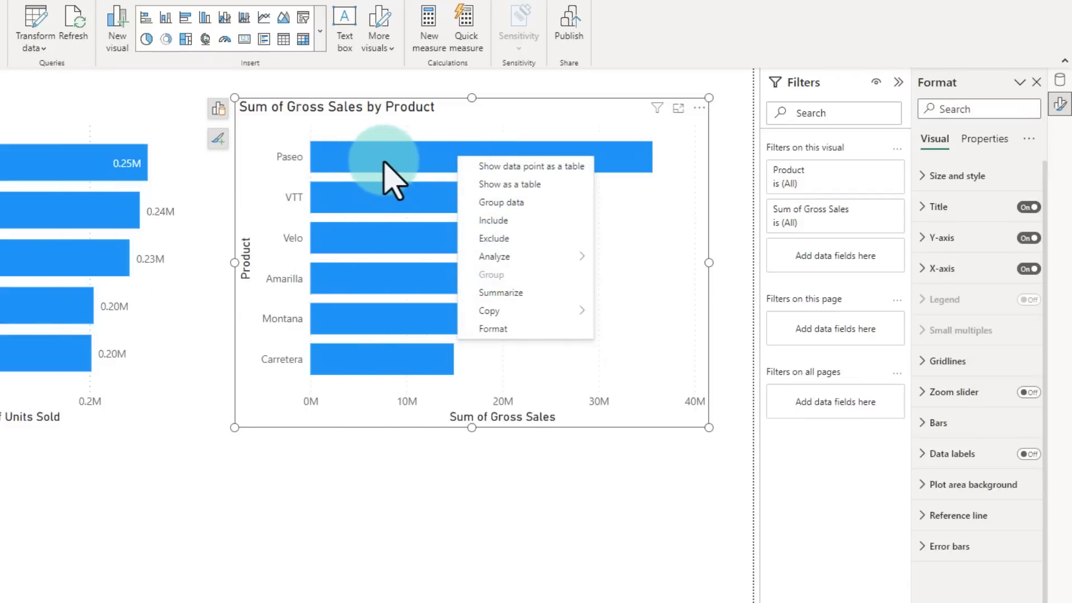
click(380, 157)
click(380, 157)
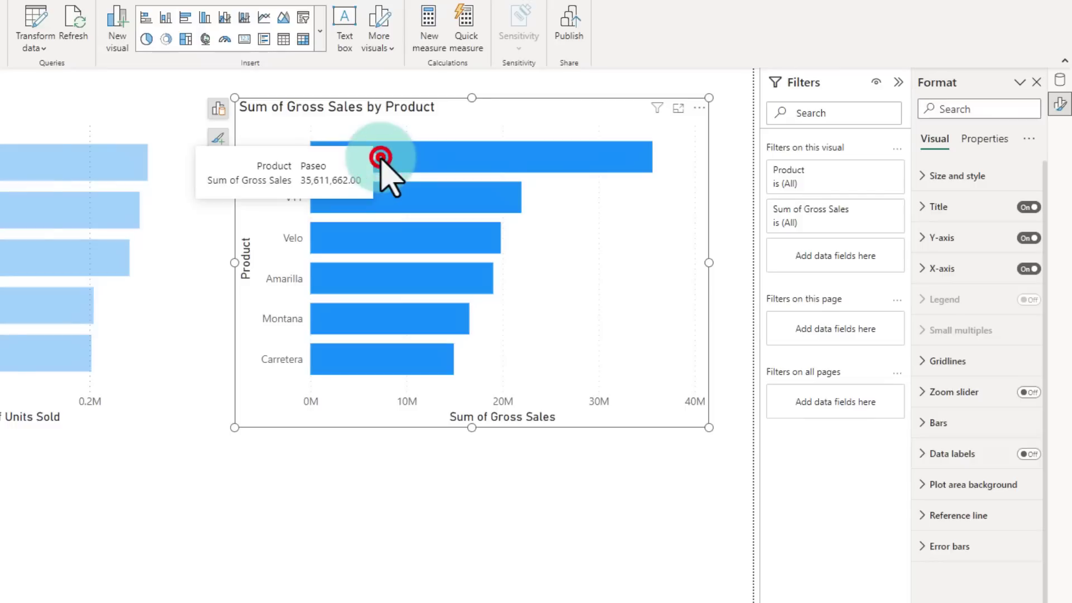
right_click(380, 157)
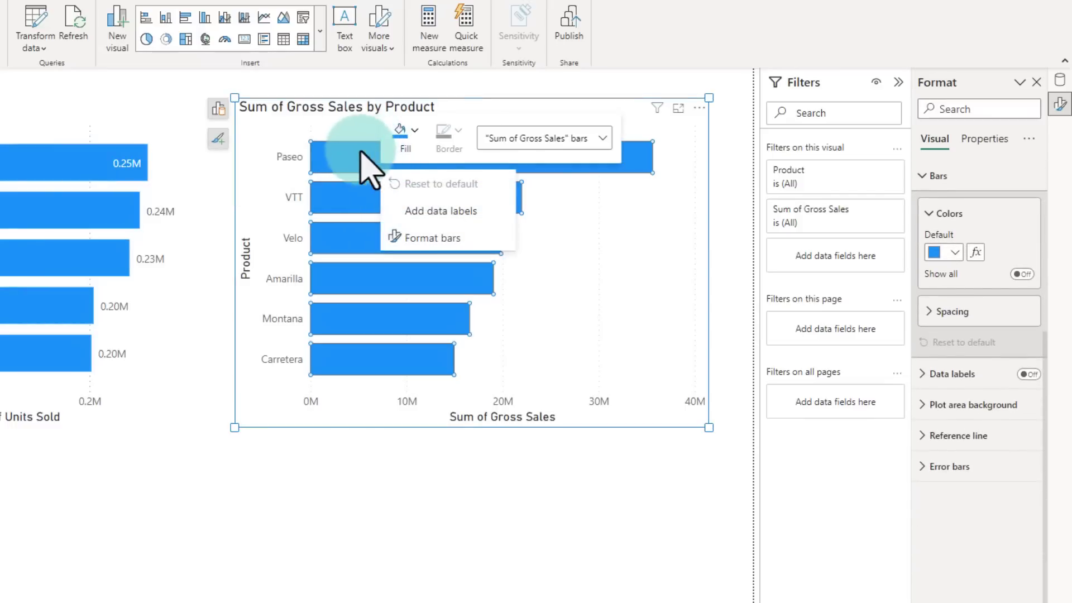
click(424, 146)
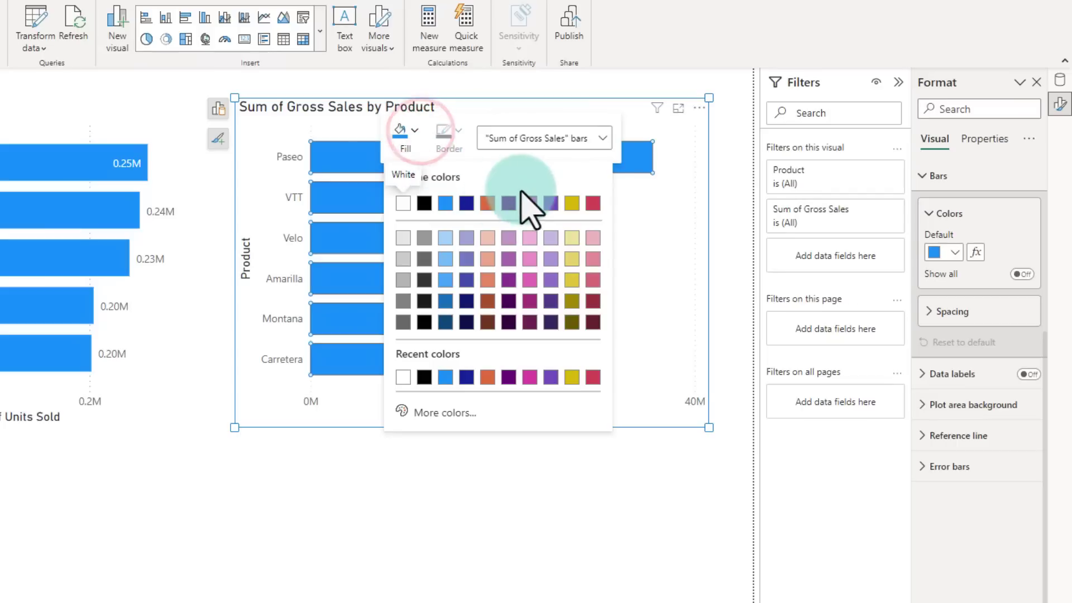
click(486, 204)
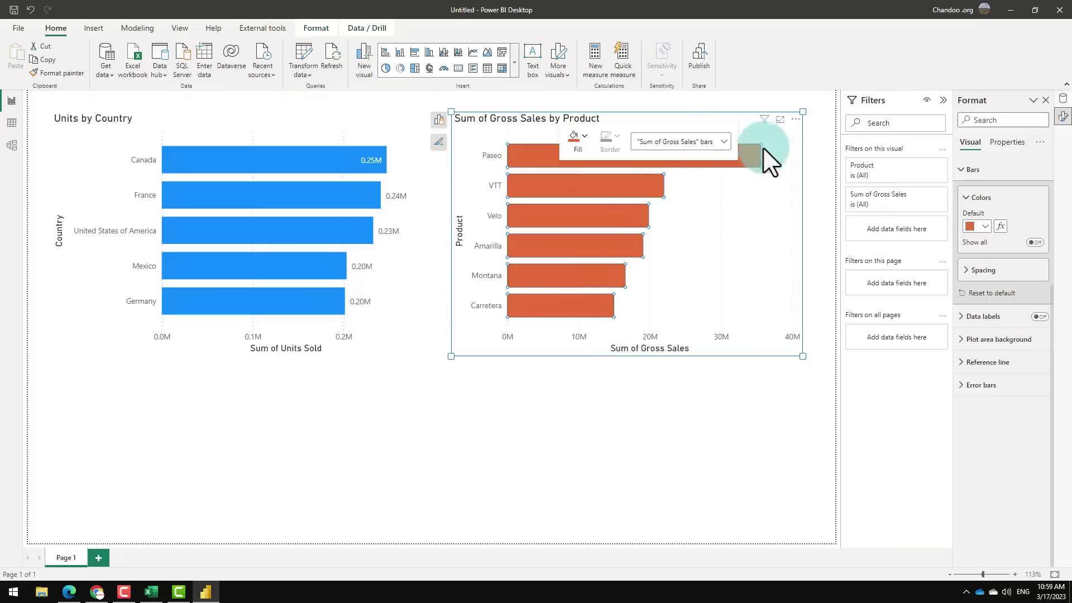
click(791, 139)
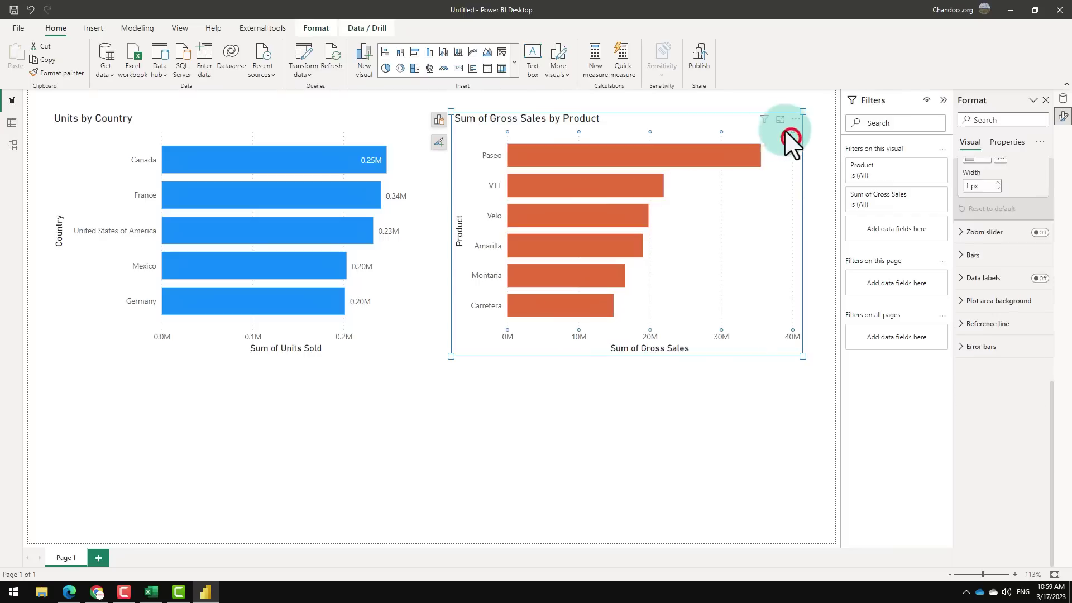
click(619, 114)
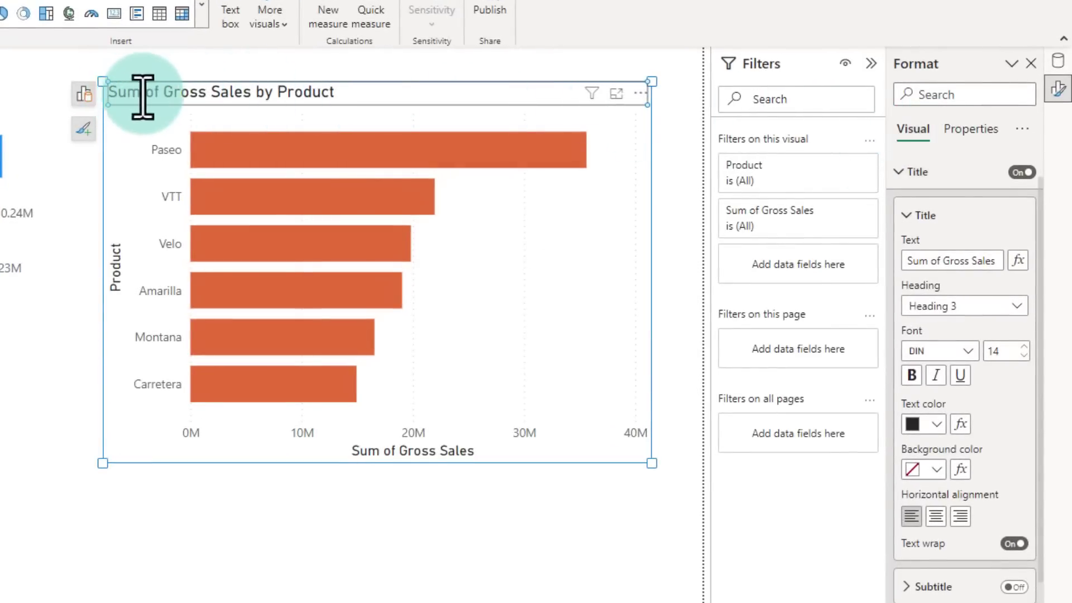
right_click(304, 95)
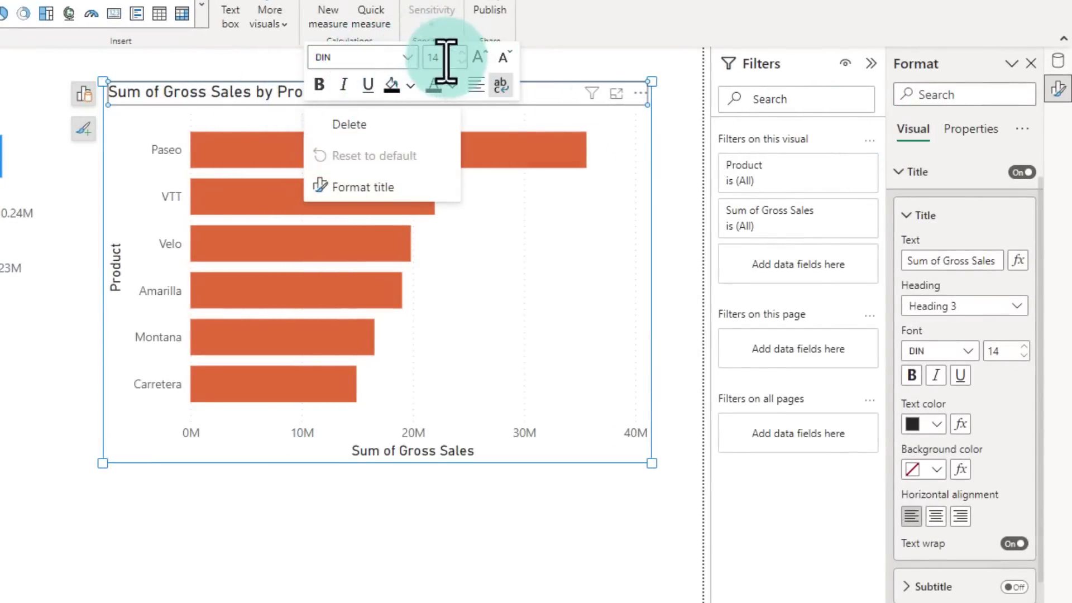
click(438, 84)
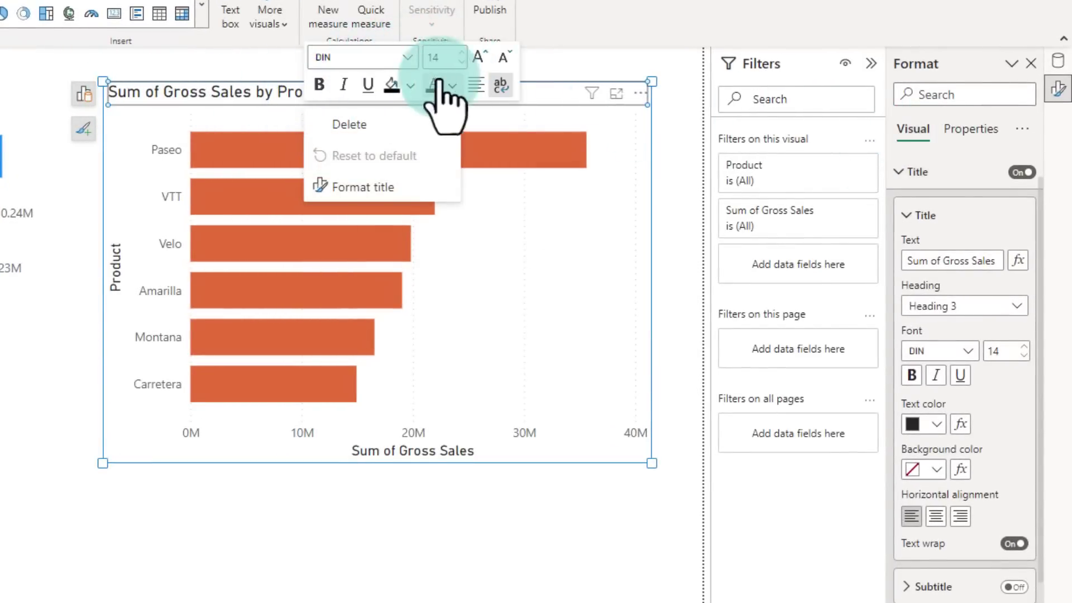
click(558, 116)
click(287, 96)
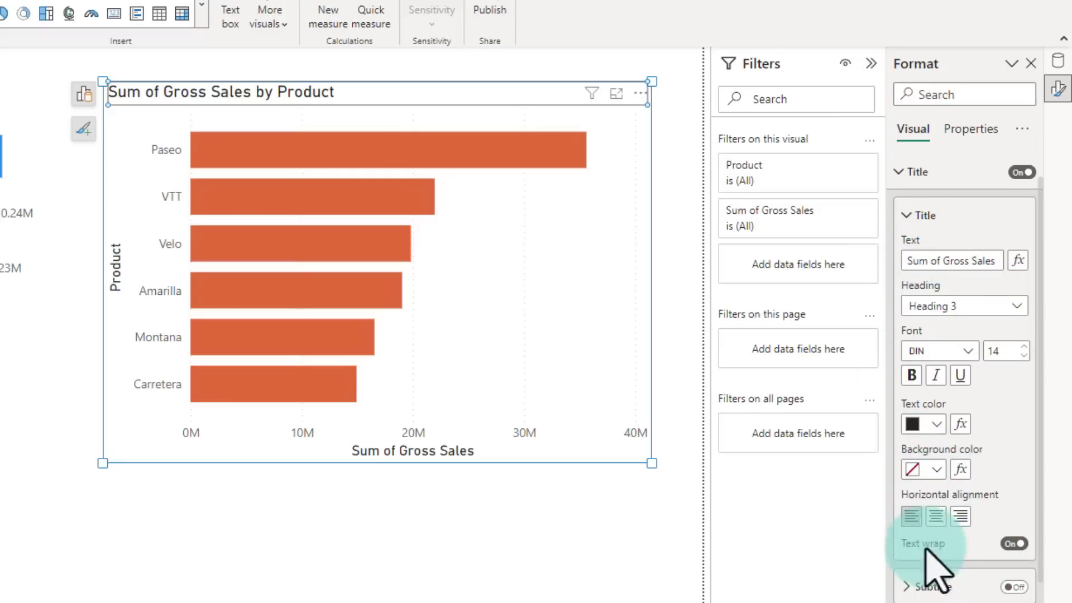
scroll(927, 592, down, 5)
scroll(943, 593, up, 5)
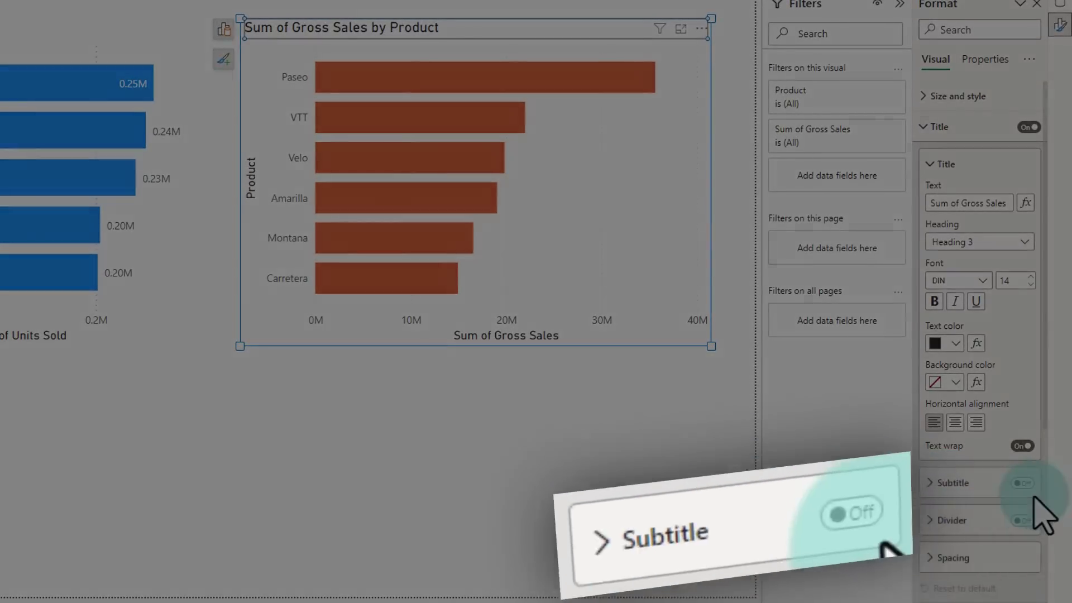
Turn on the product chart's 'by Product' subtitle and review its Heading 4, Segoe UI, size 10 settings
click(1023, 483)
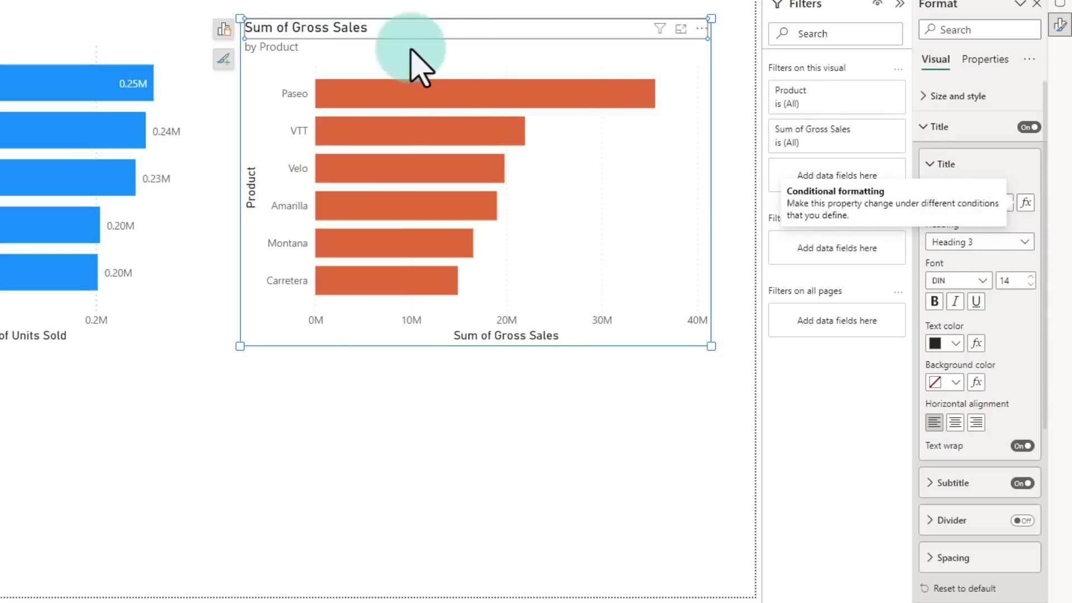
click(931, 482)
scroll(966, 441, down, 3)
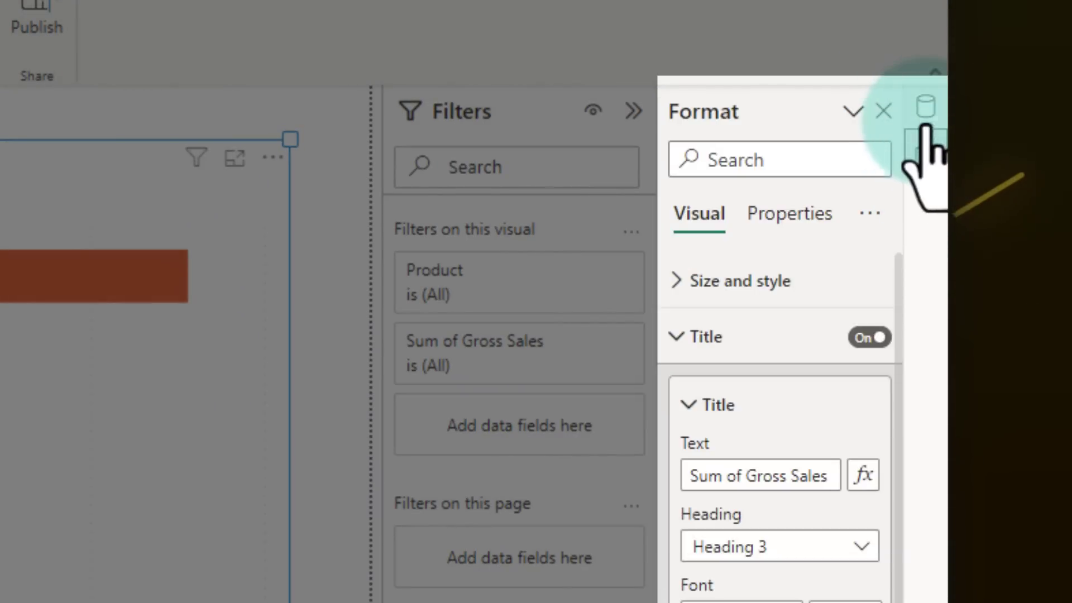
click(925, 107)
click(925, 150)
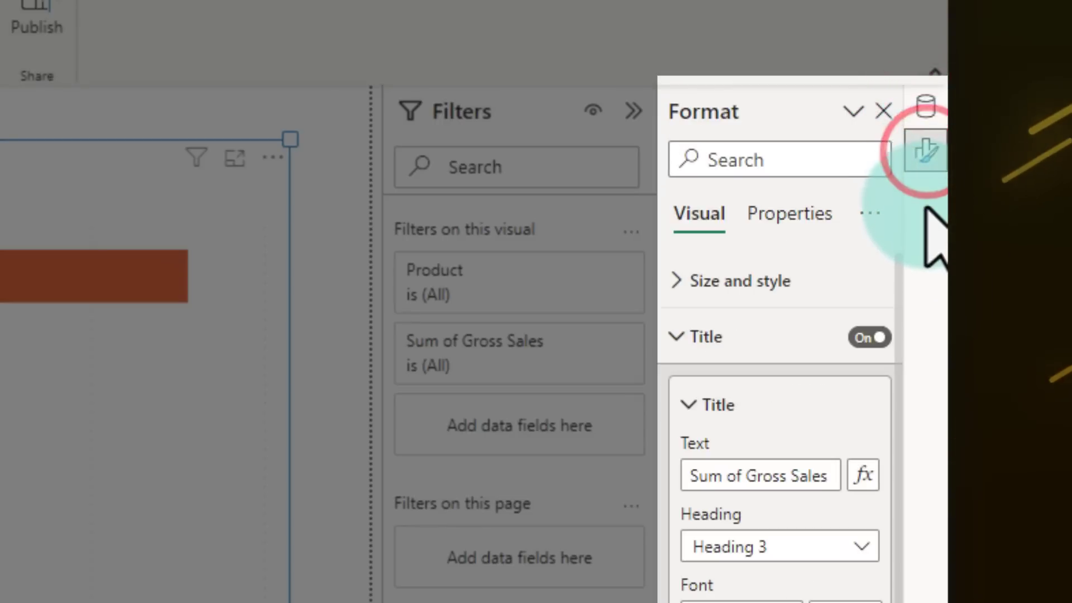
click(925, 108)
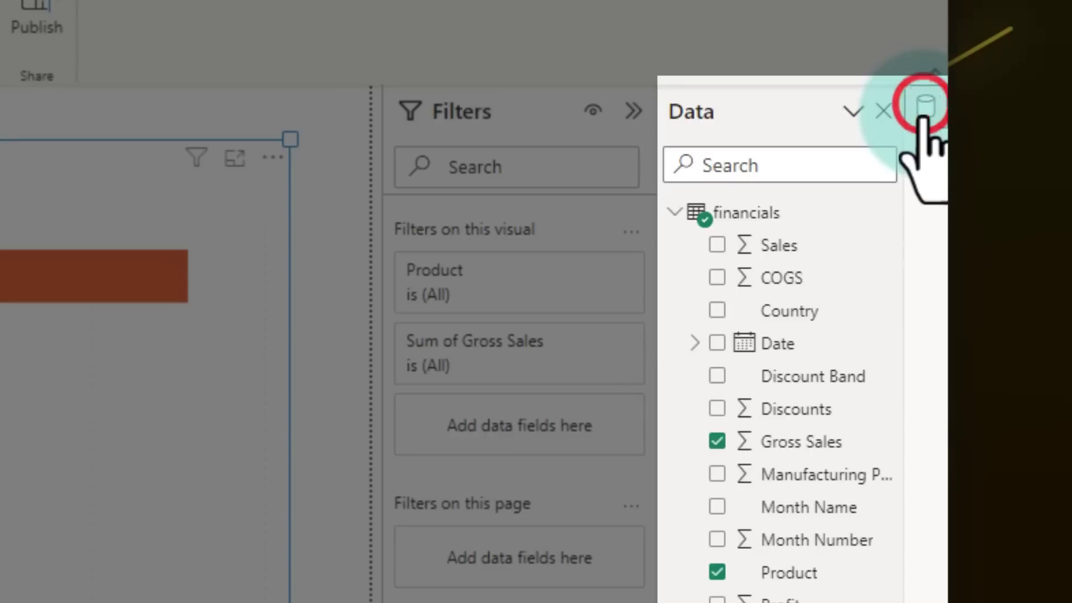
click(928, 149)
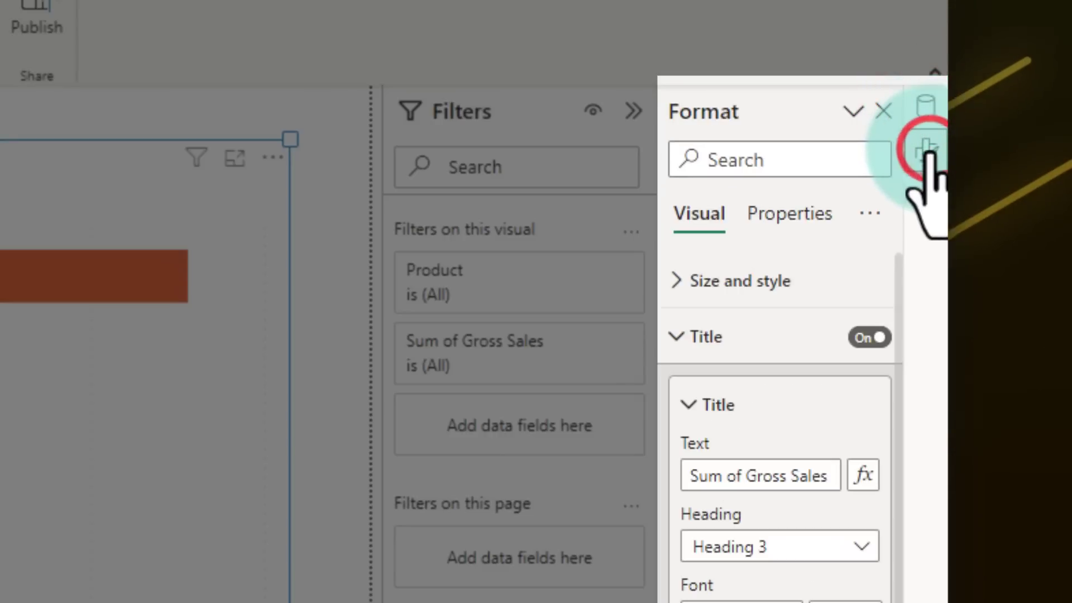
click(936, 109)
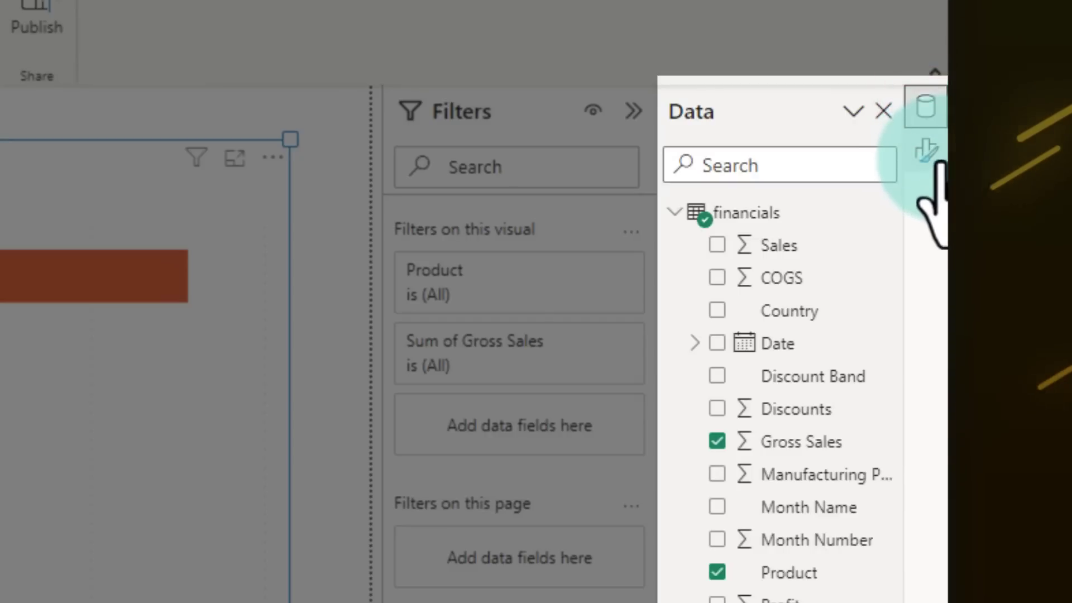
click(927, 150)
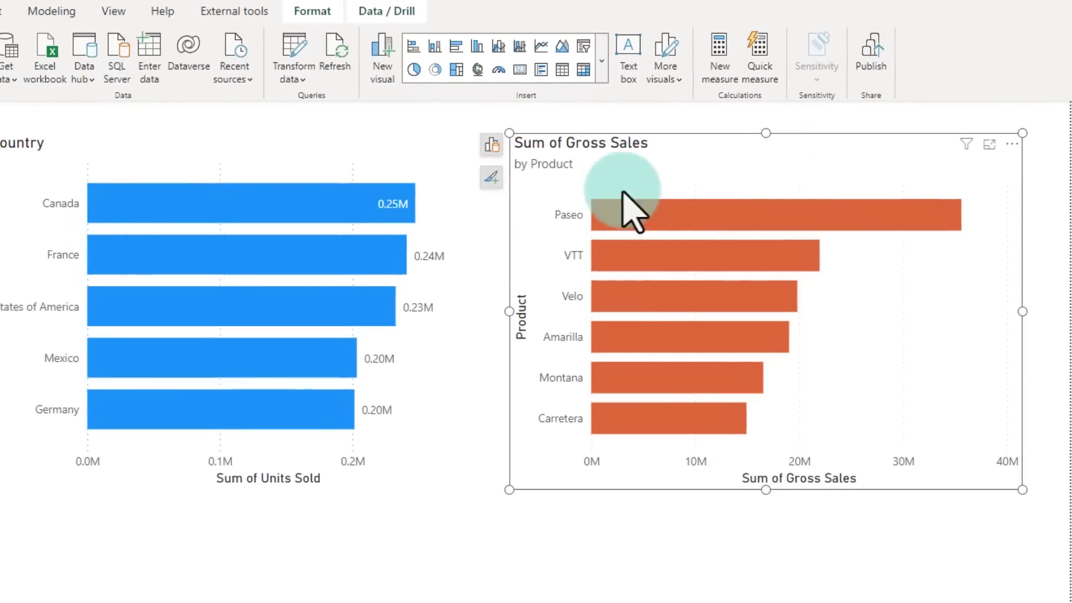
Cross-highlight the Montana bar so each country in Units by Country shows about 0.03M
click(679, 258)
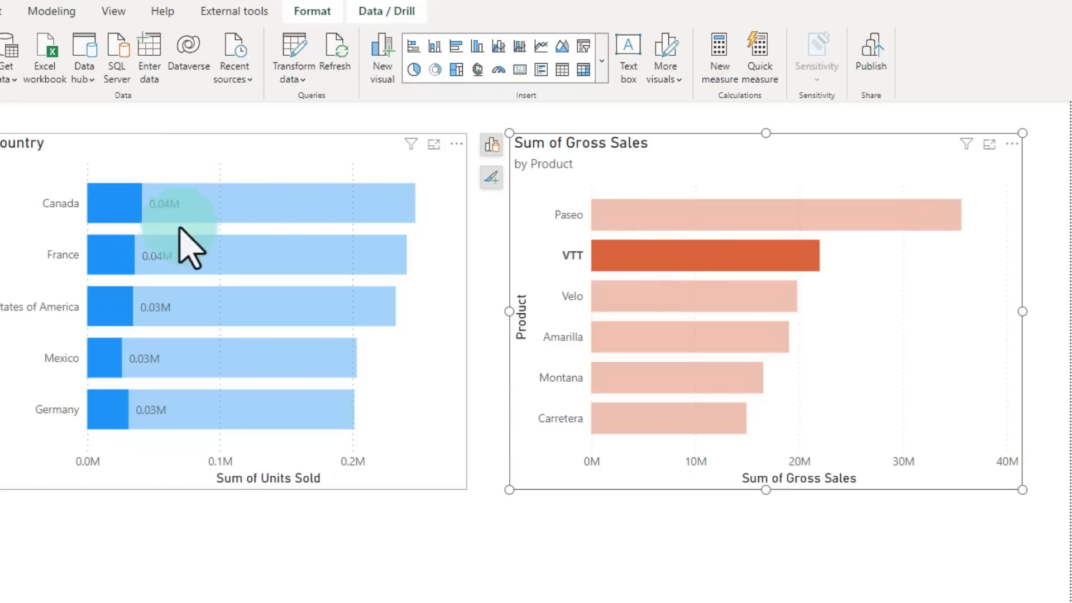
click(728, 144)
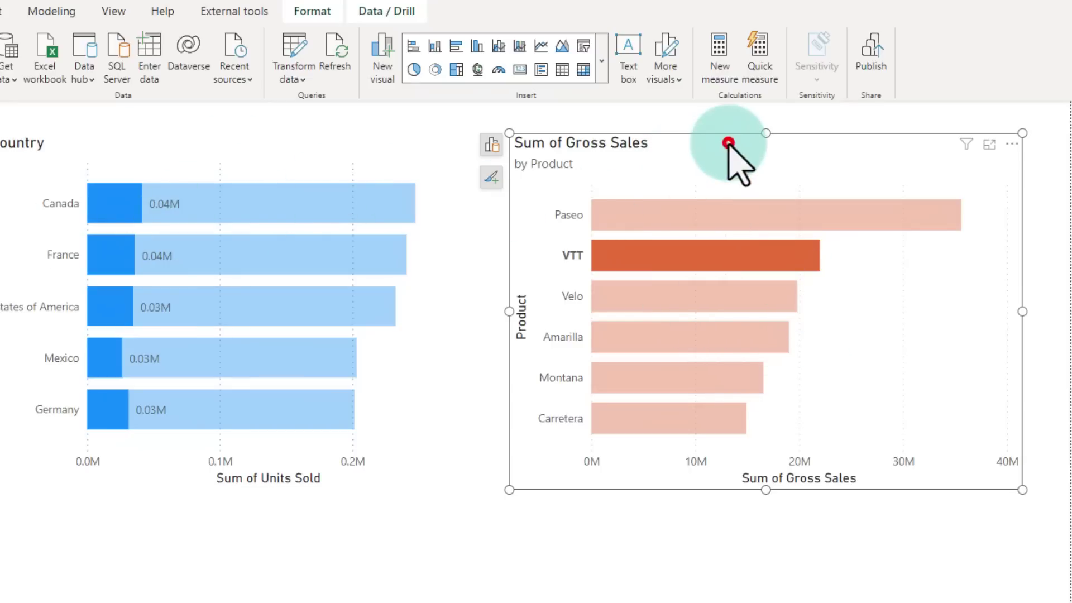
click(616, 548)
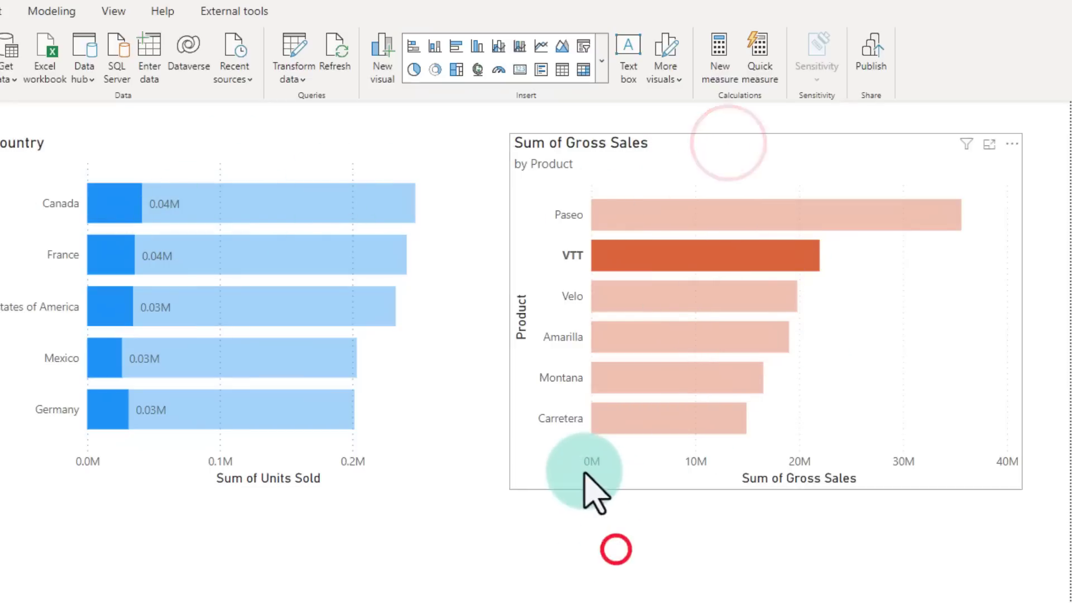
click(672, 480)
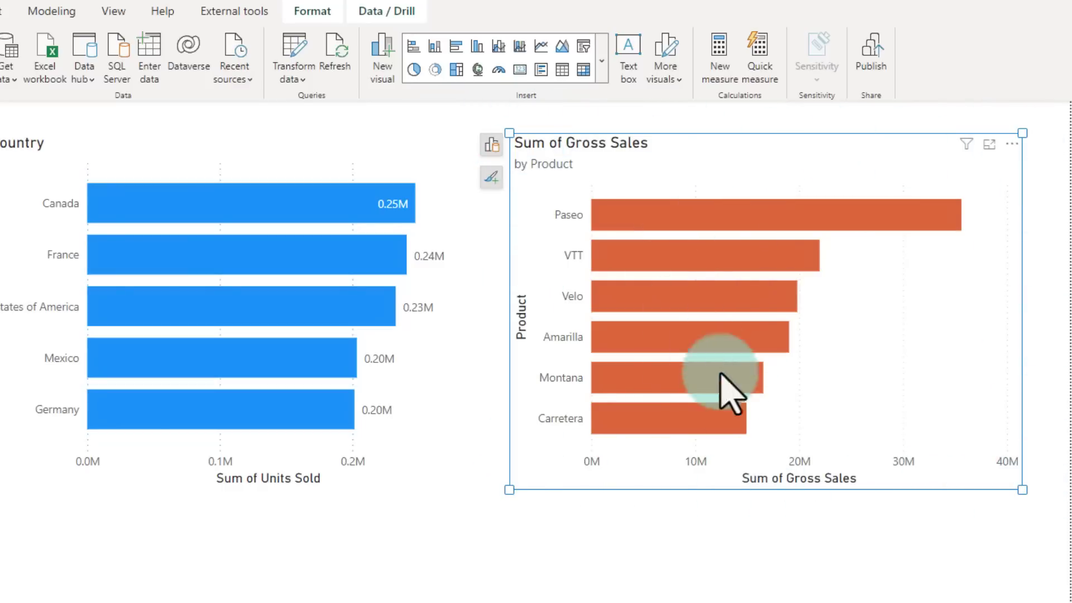
right_click(666, 299)
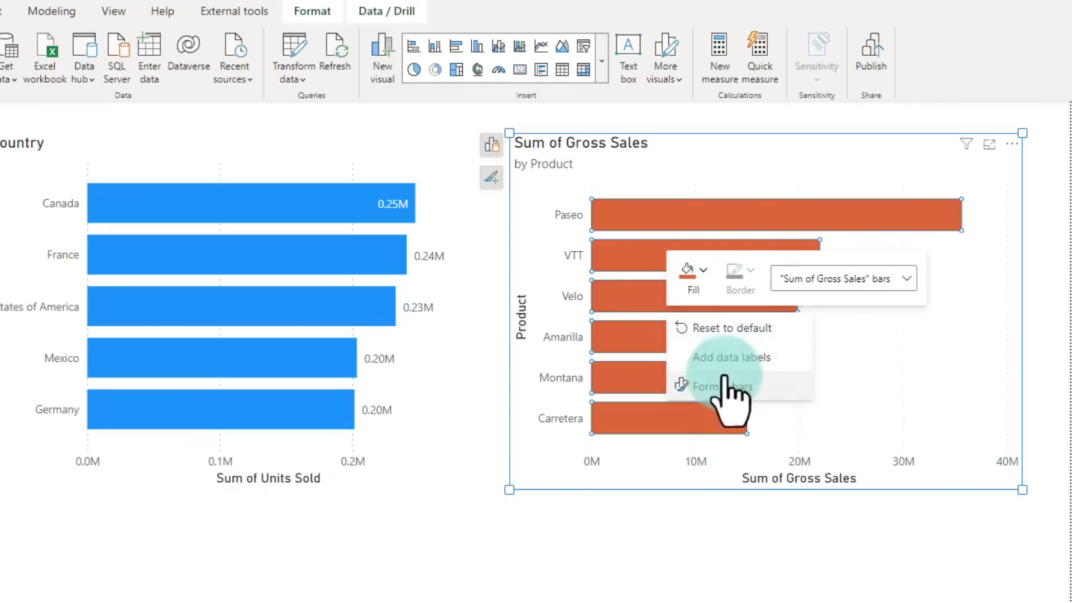
key(Escape)
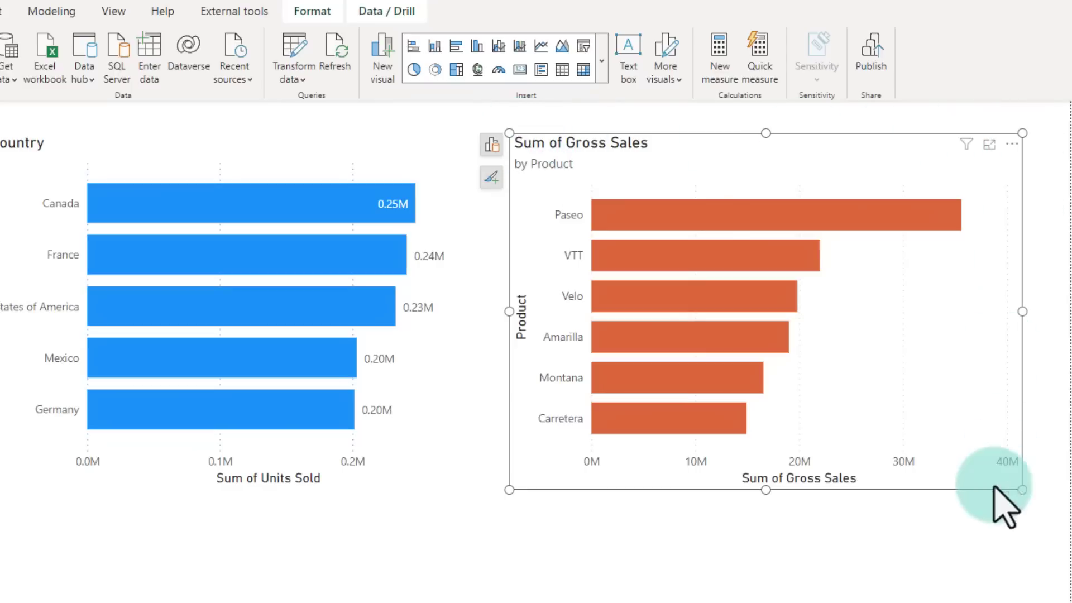
click(685, 252)
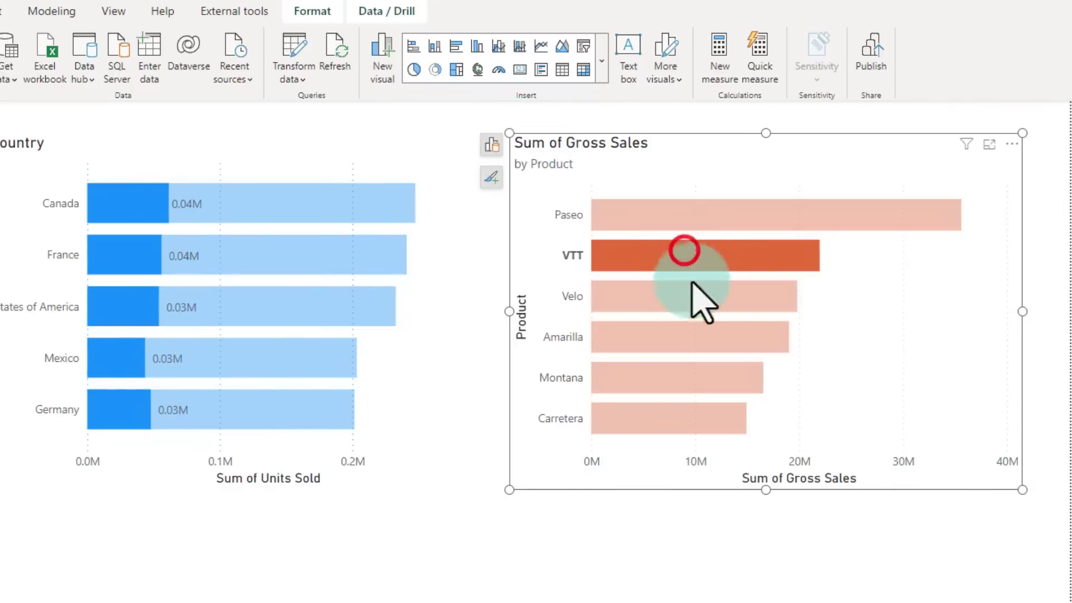
click(686, 374)
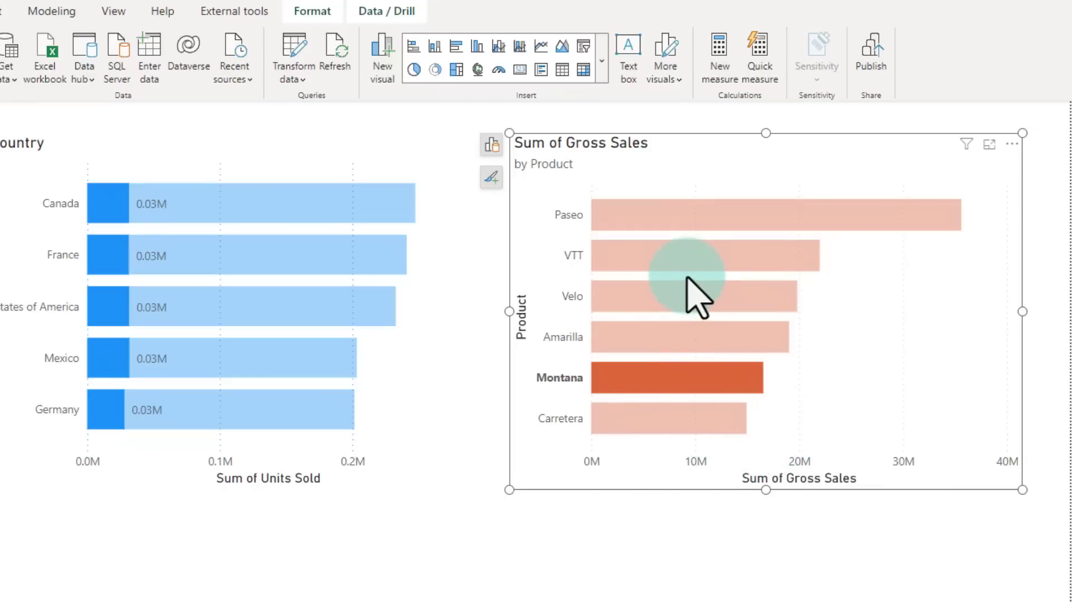
right_click(684, 257)
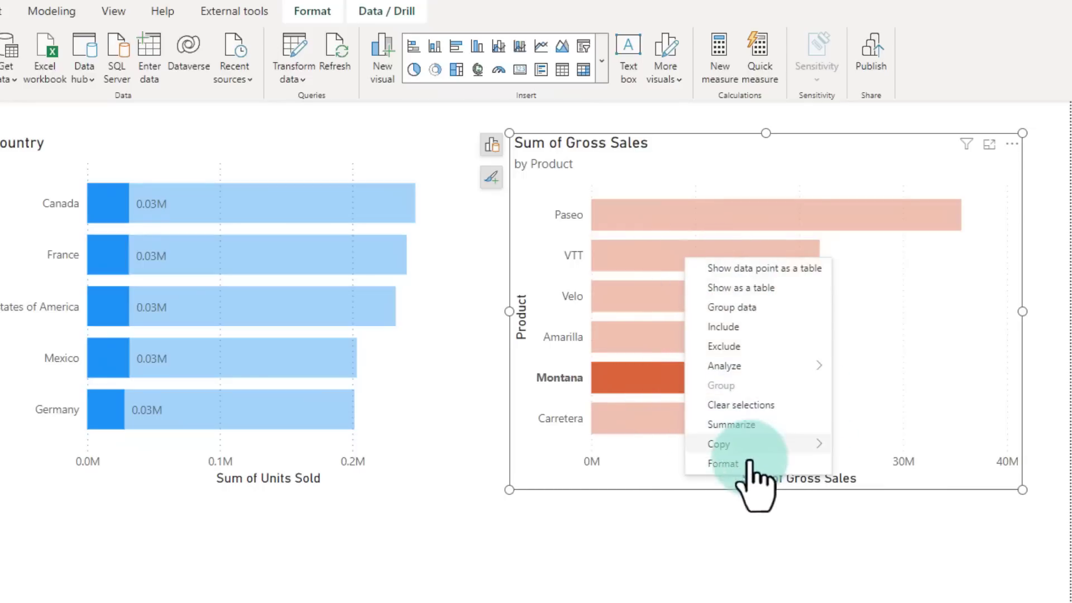